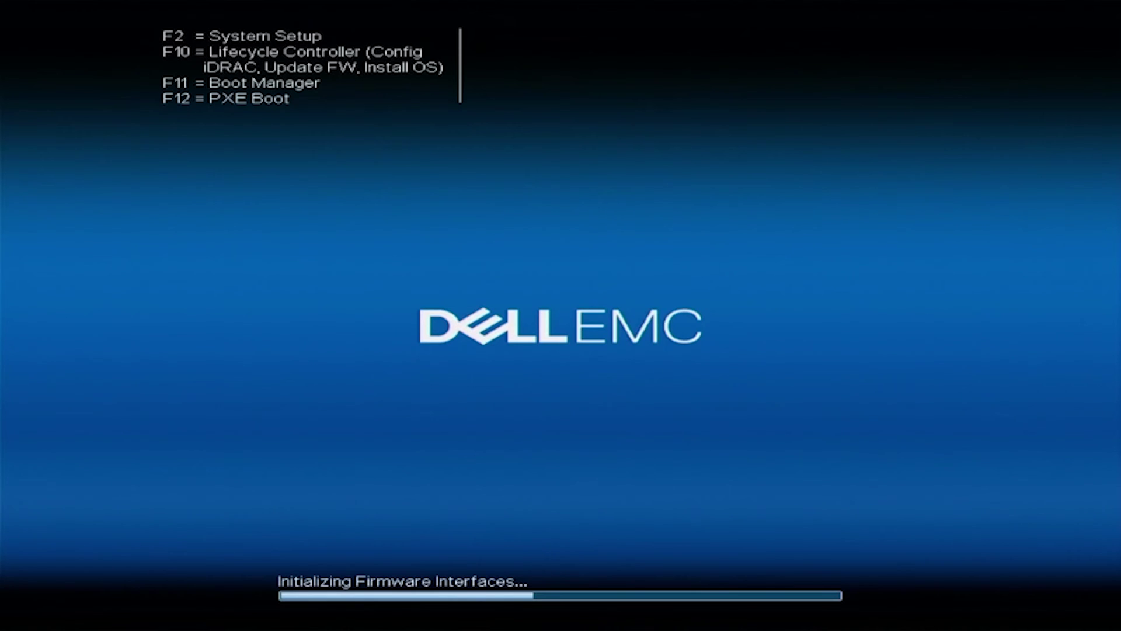
- Boot the server once from the USB disk via the Dell EMC one-shot UEFI boot menu
key("F11")
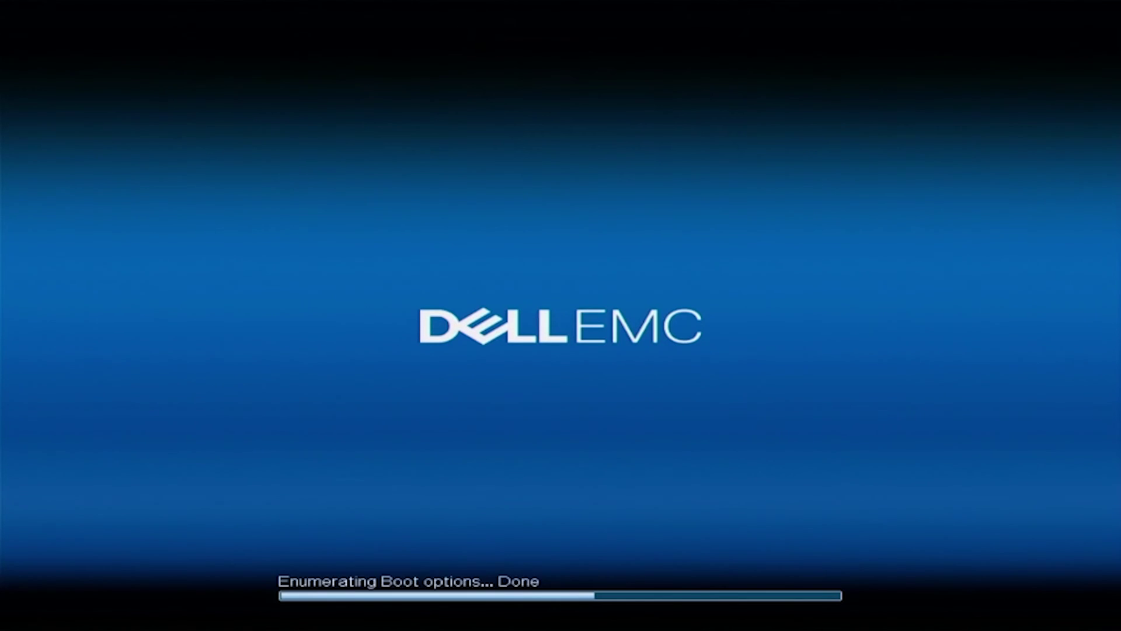
key("Down")
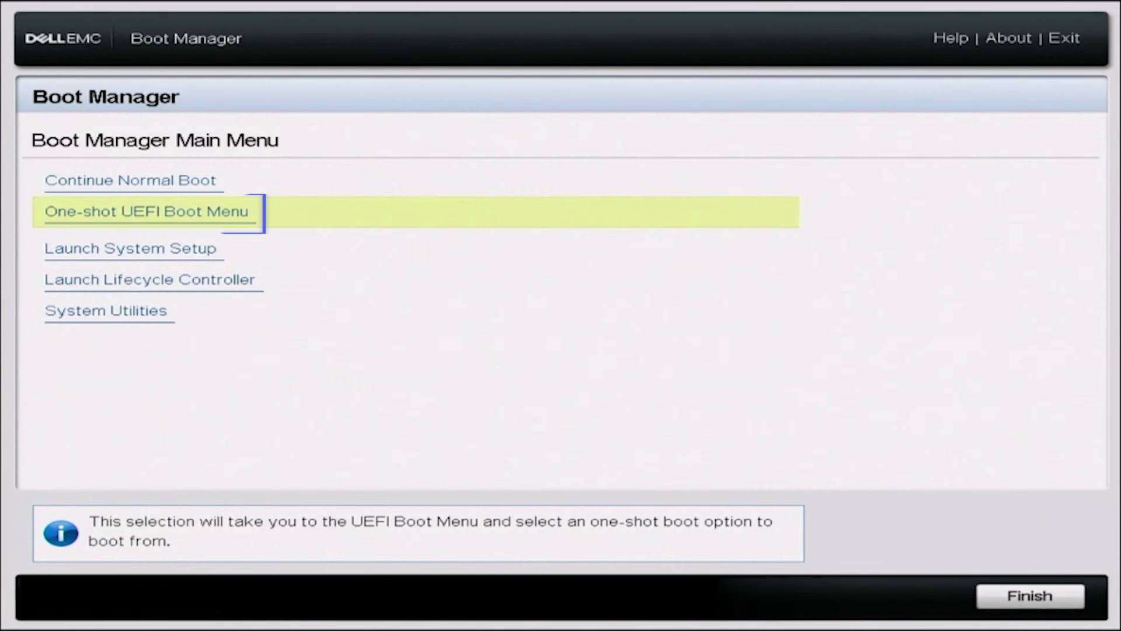
key("Return")
key("Down")
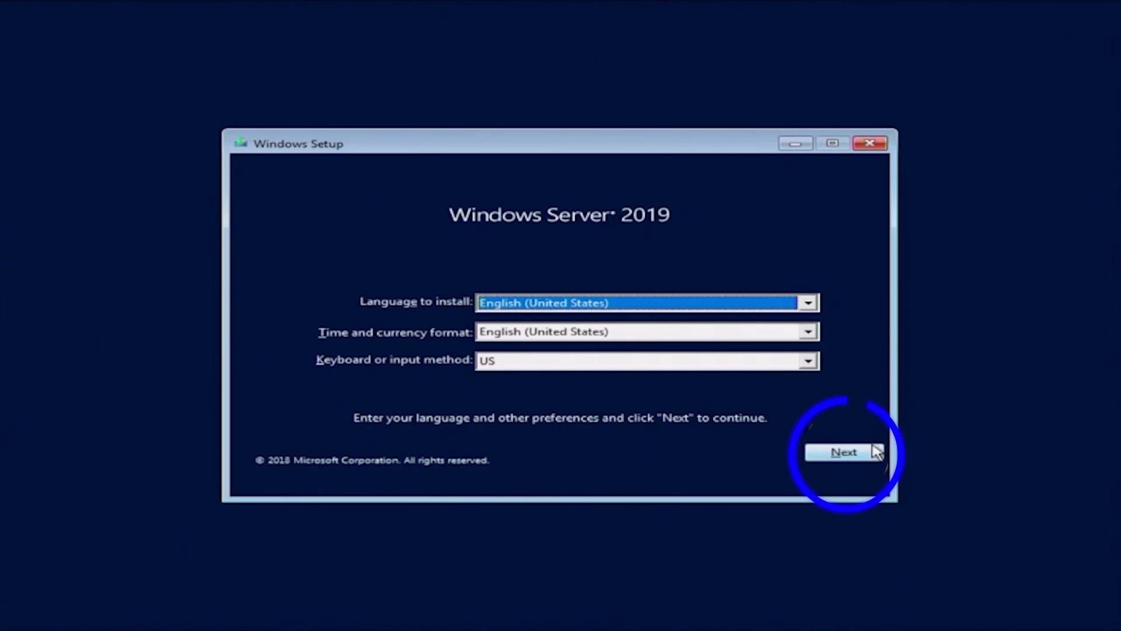
- Keep the English (United States) language settings and start the Windows Server 2019 installation
left_click(878, 453)
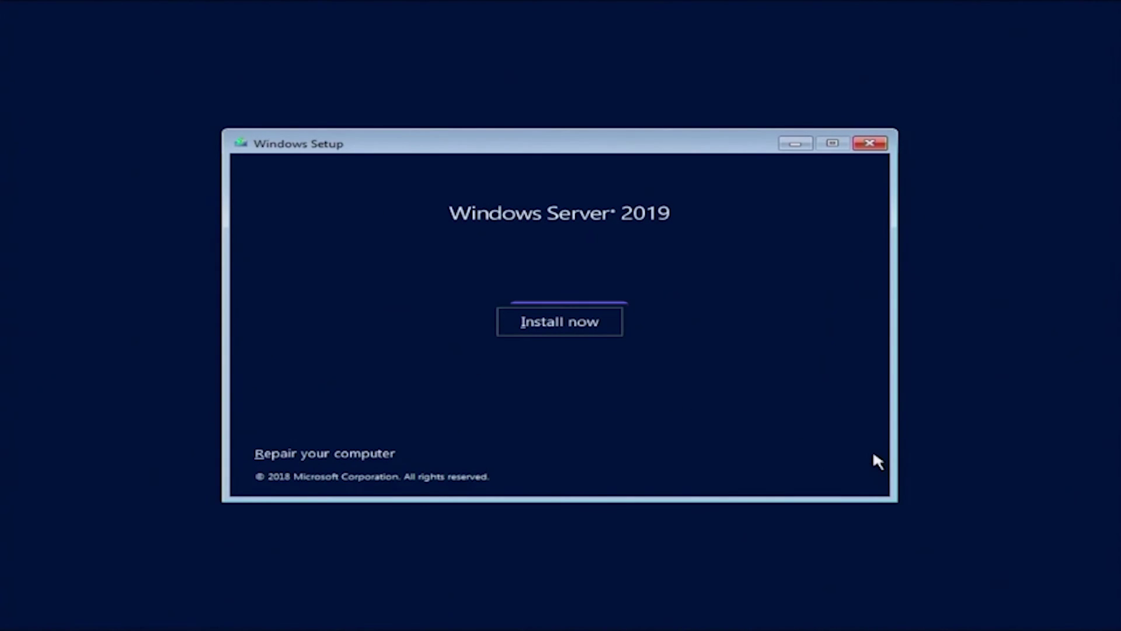
left_click(606, 326)
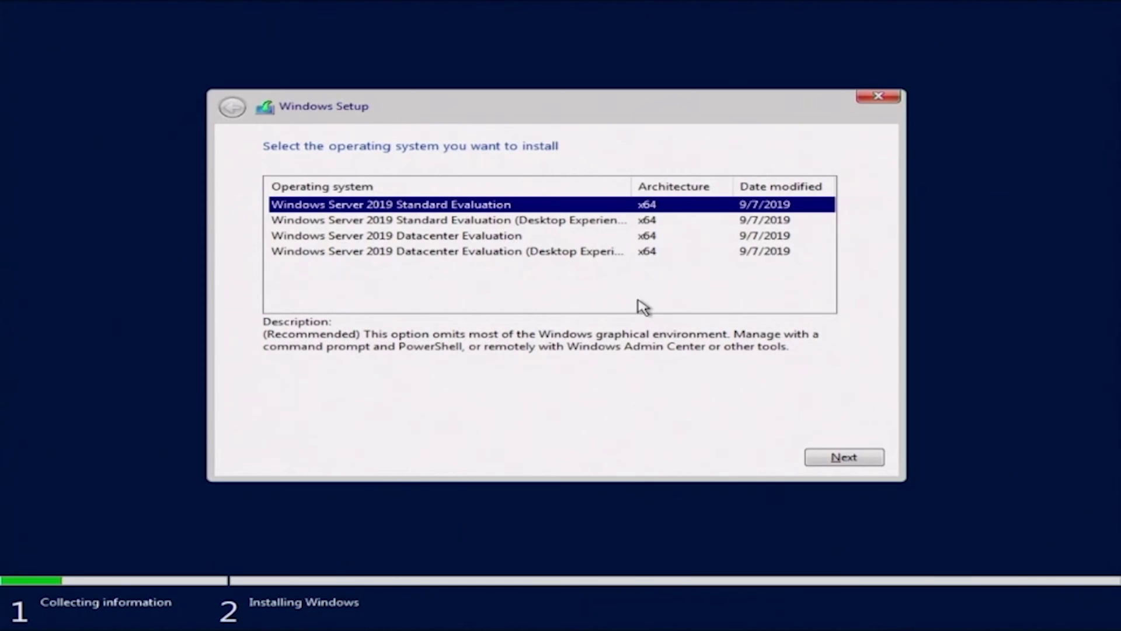
- Choose Windows Server 2019 Standard Evaluation (Desktop Experience) and accept the license terms
left_click(618, 228)
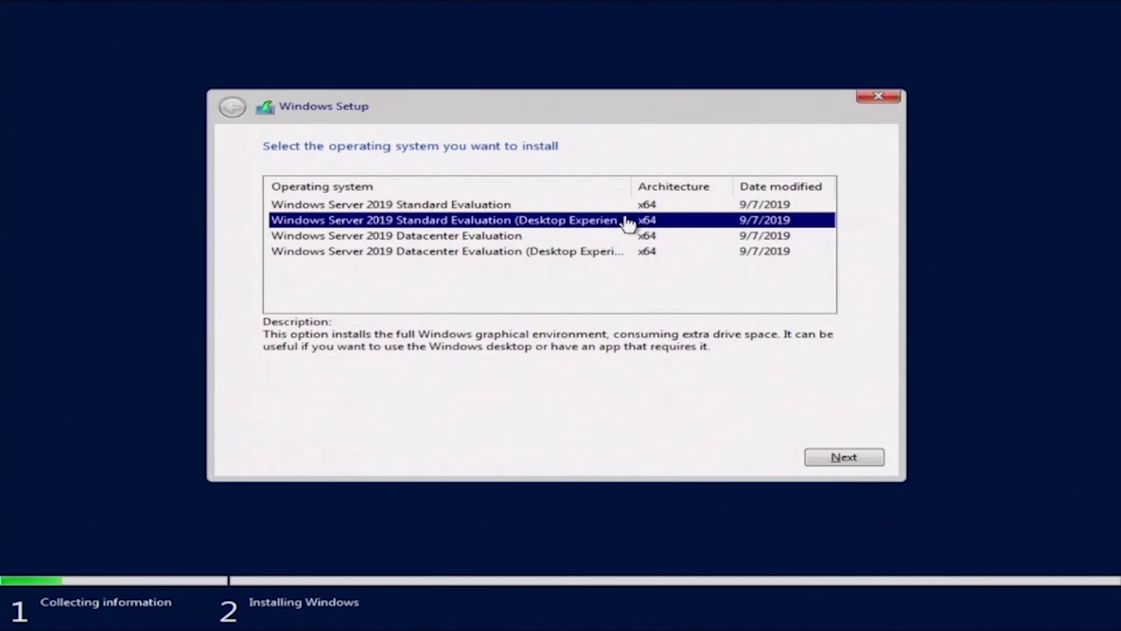
left_click(855, 460)
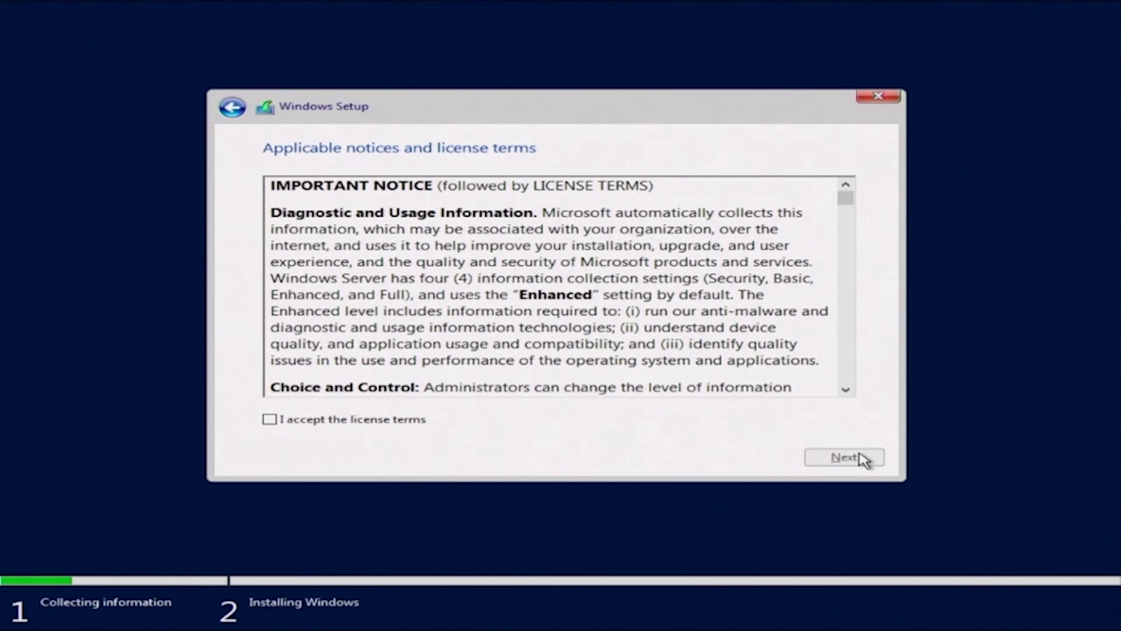
left_click(271, 427)
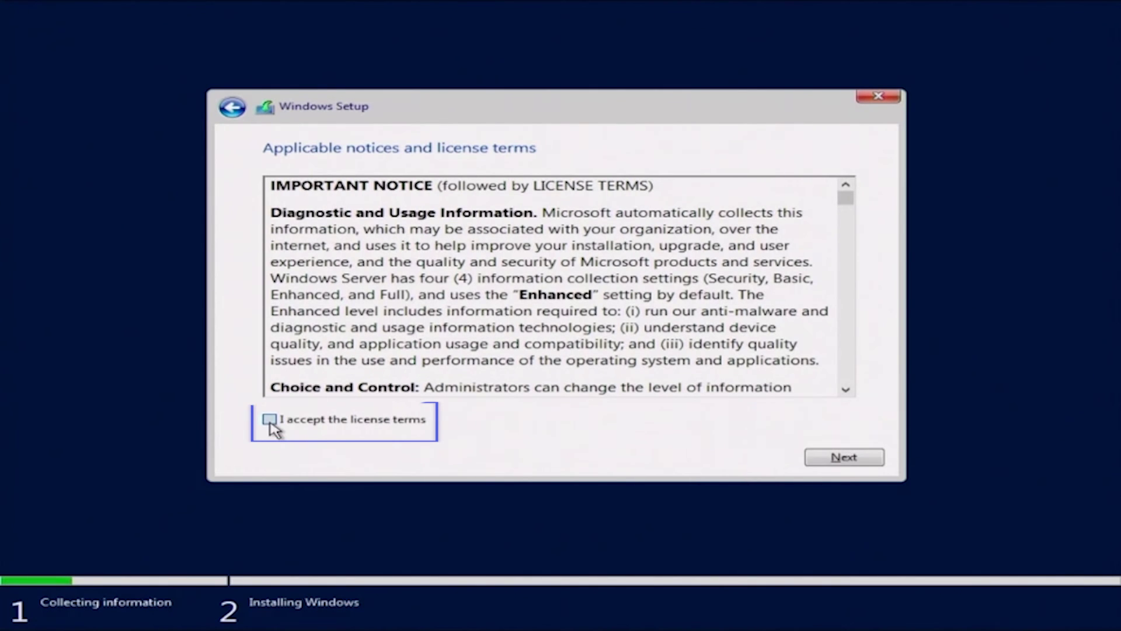
left_click(844, 457)
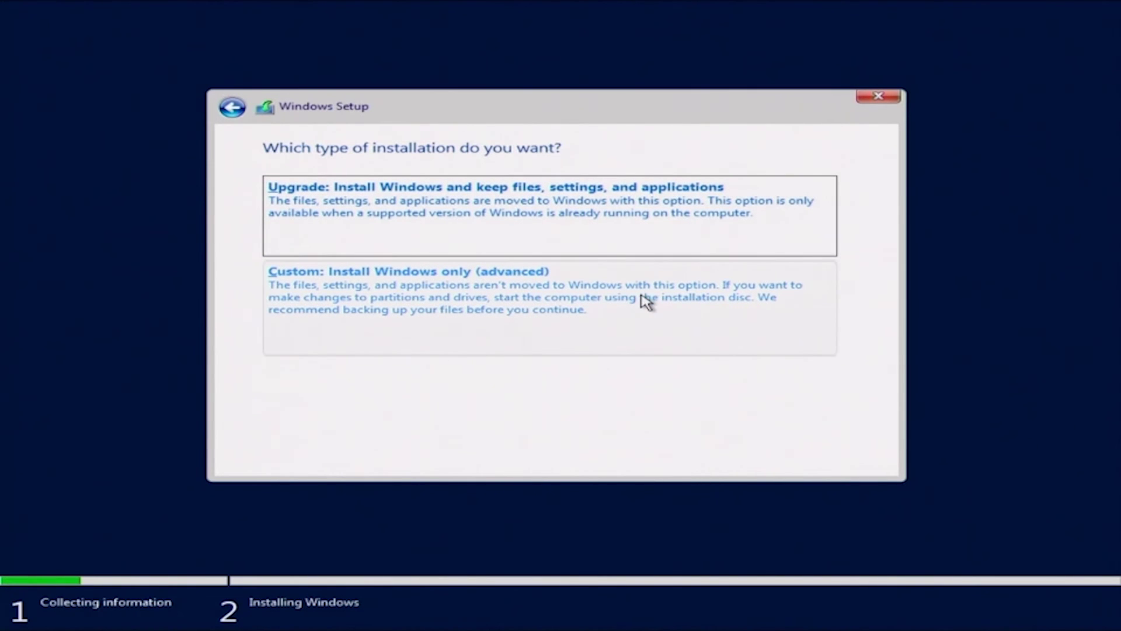
- Do a custom install onto a new full-size 242944 MB partition, installing on Partition 4
left_click(644, 334)
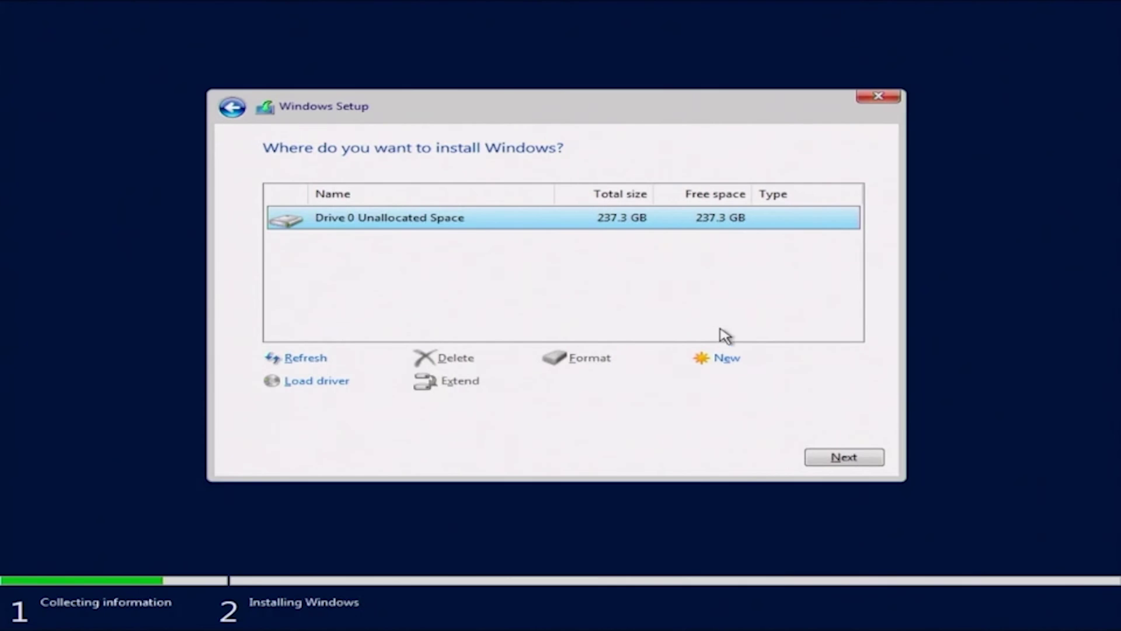
left_click(724, 361)
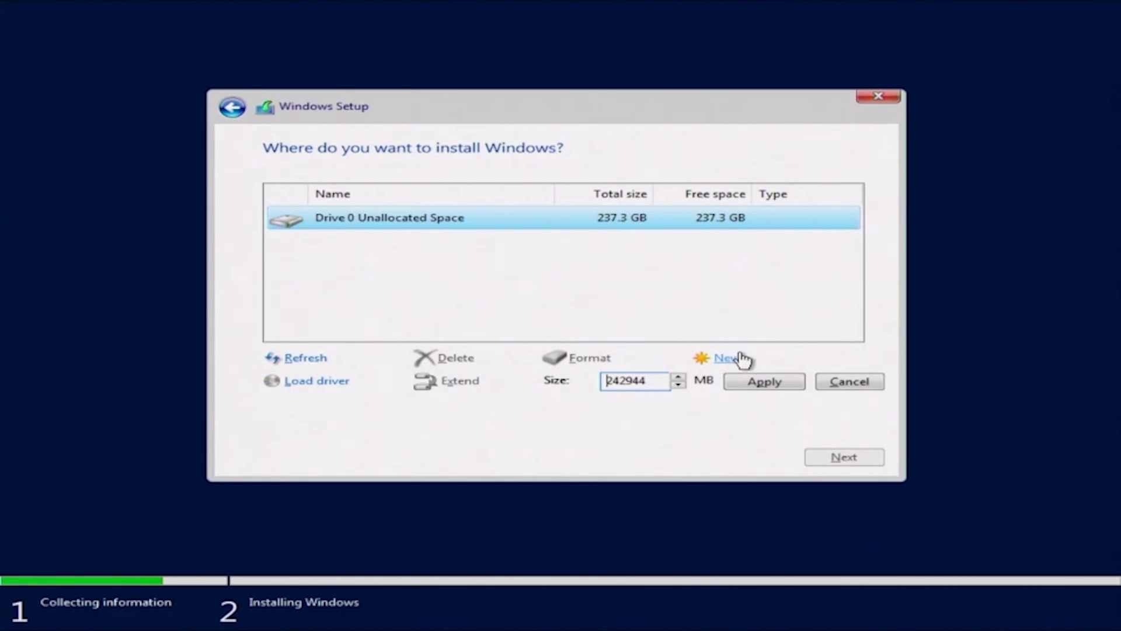
left_click(765, 382)
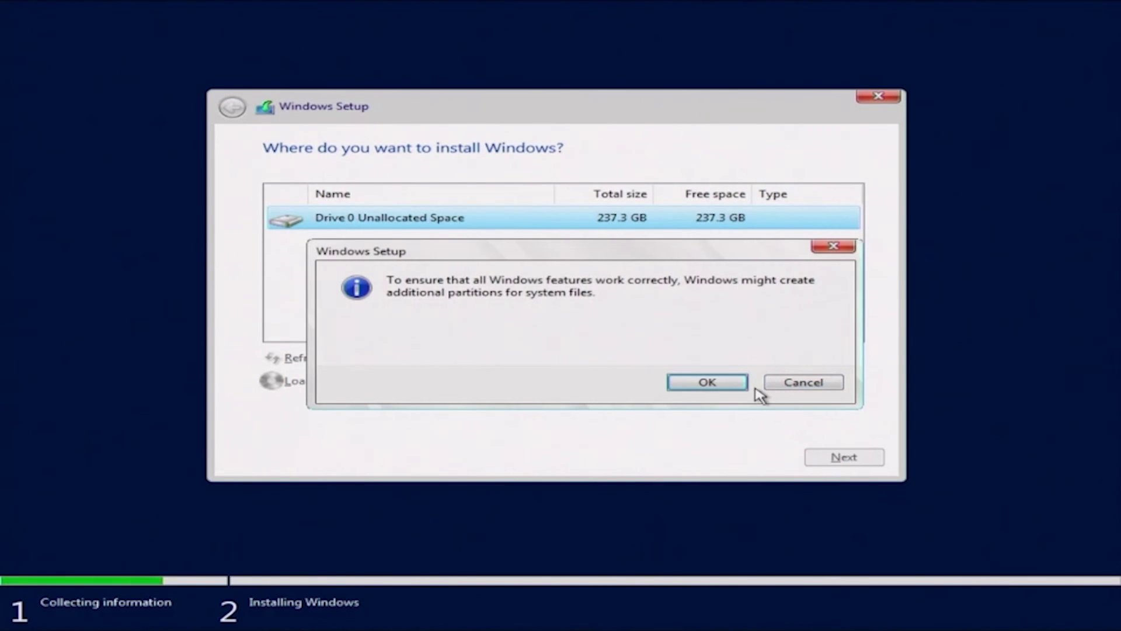
left_click(734, 390)
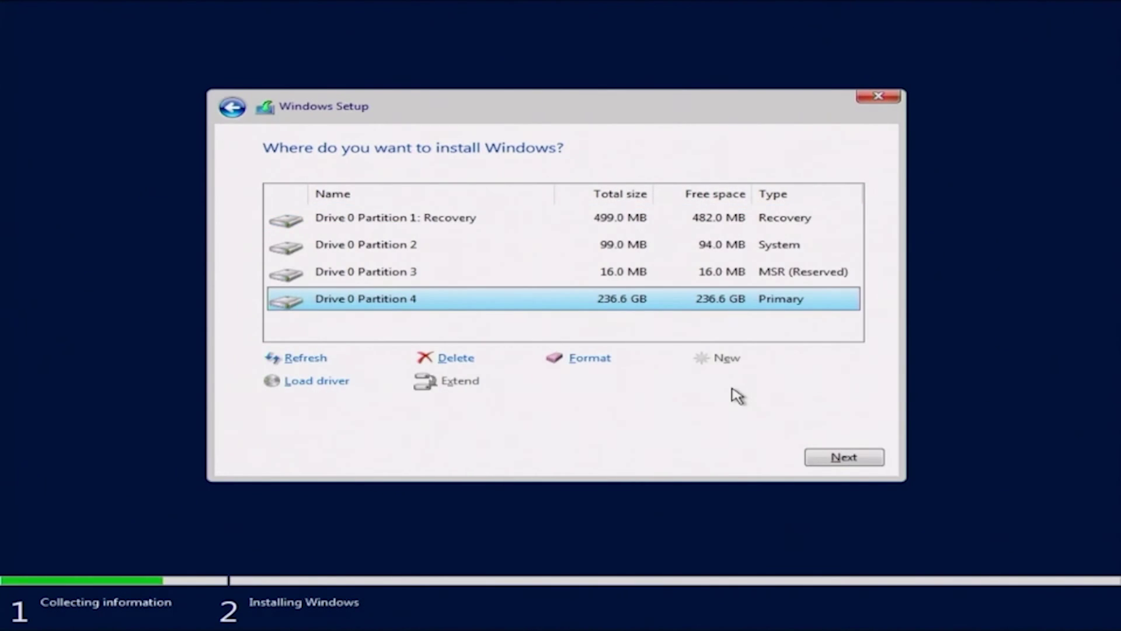
left_click(819, 459)
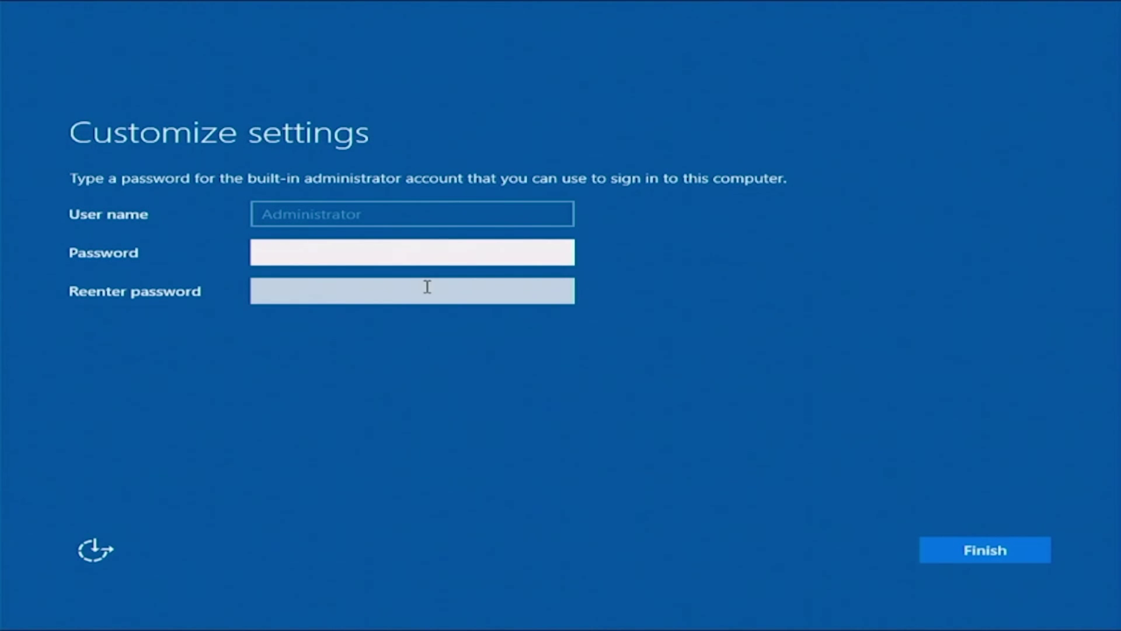
type("Pssw")
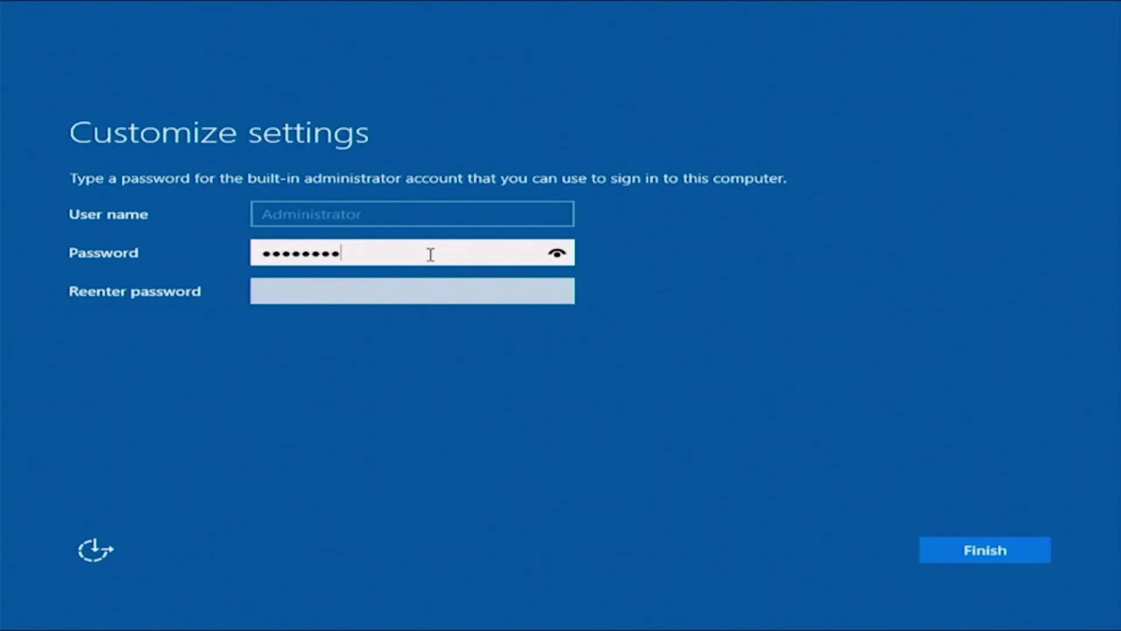
- Enter and confirm the built-in Administrator password, then finish setup
key("Tab")
type("P")
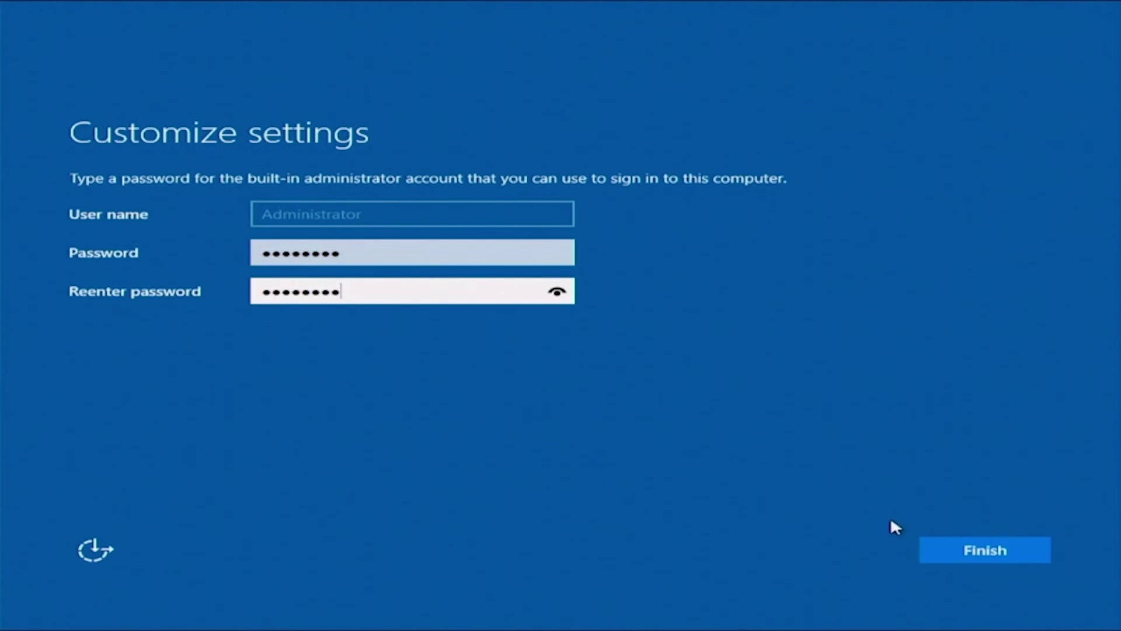
left_click(951, 550)
- Sign in as Administrator, cancel the Shutdown Event Tracker, and close the Admin Center prompt and Server Manager
type("•••")
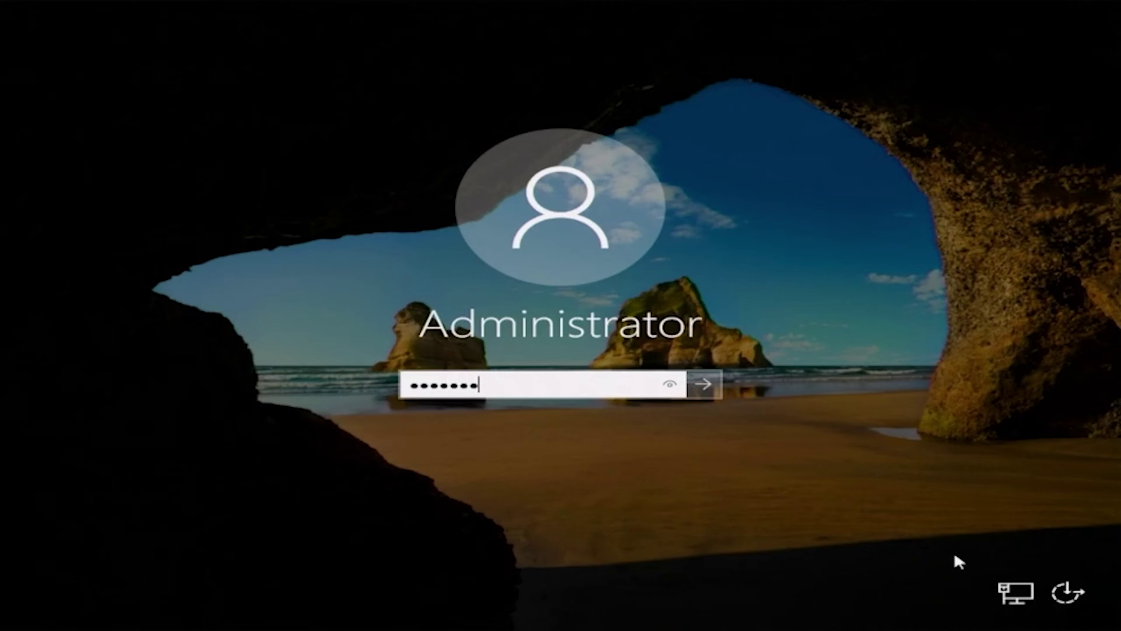
key("Return")
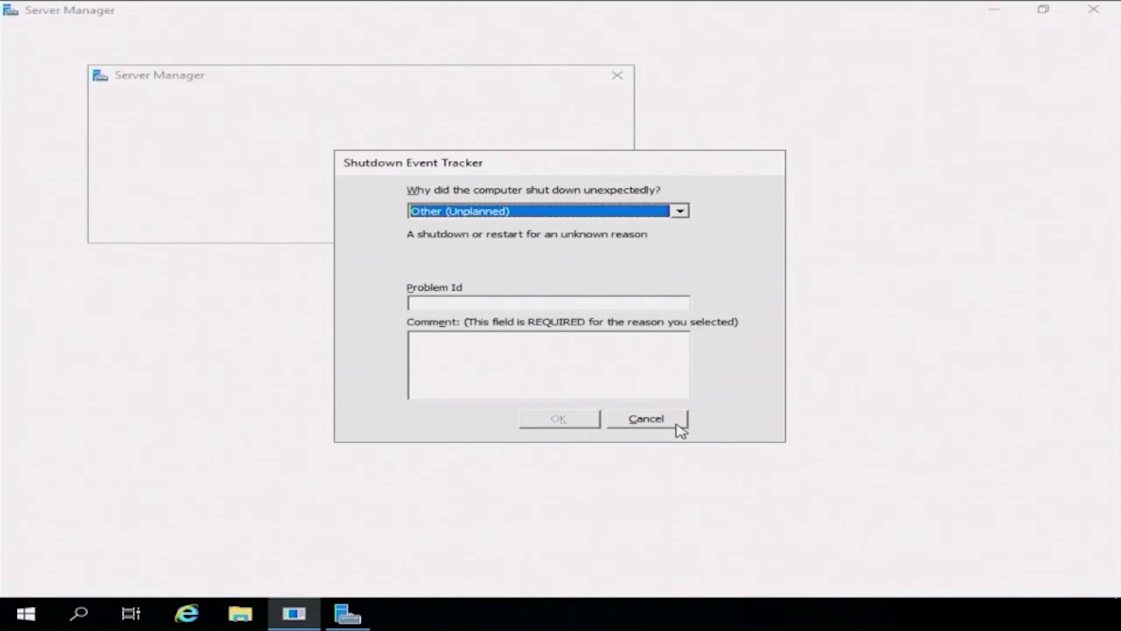
left_click(673, 423)
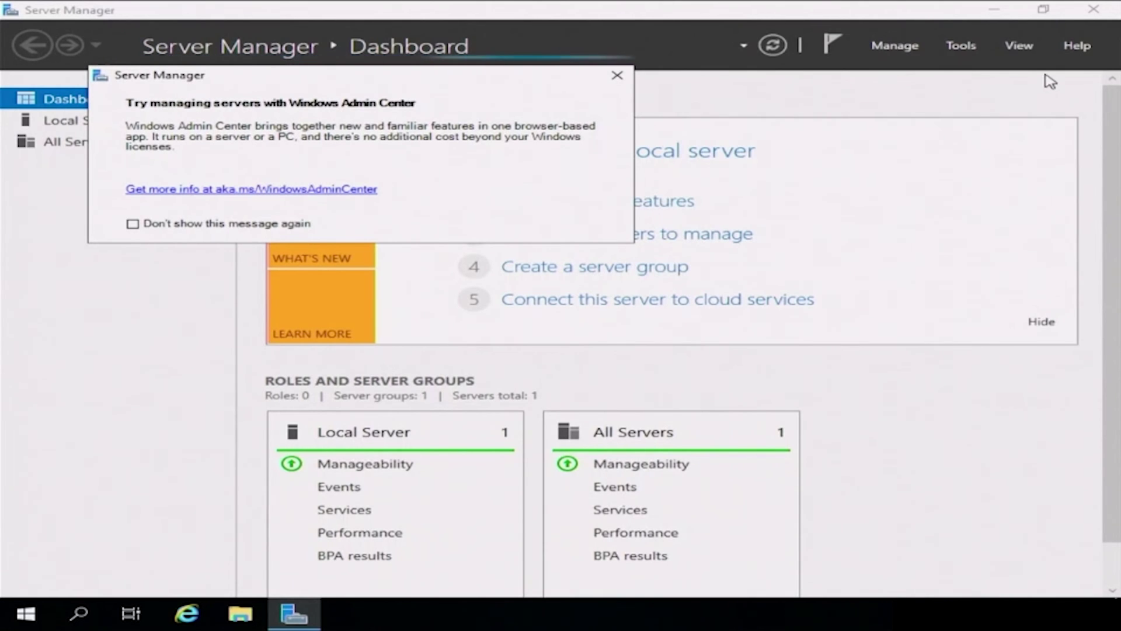
left_click(617, 75)
left_click(1093, 9)
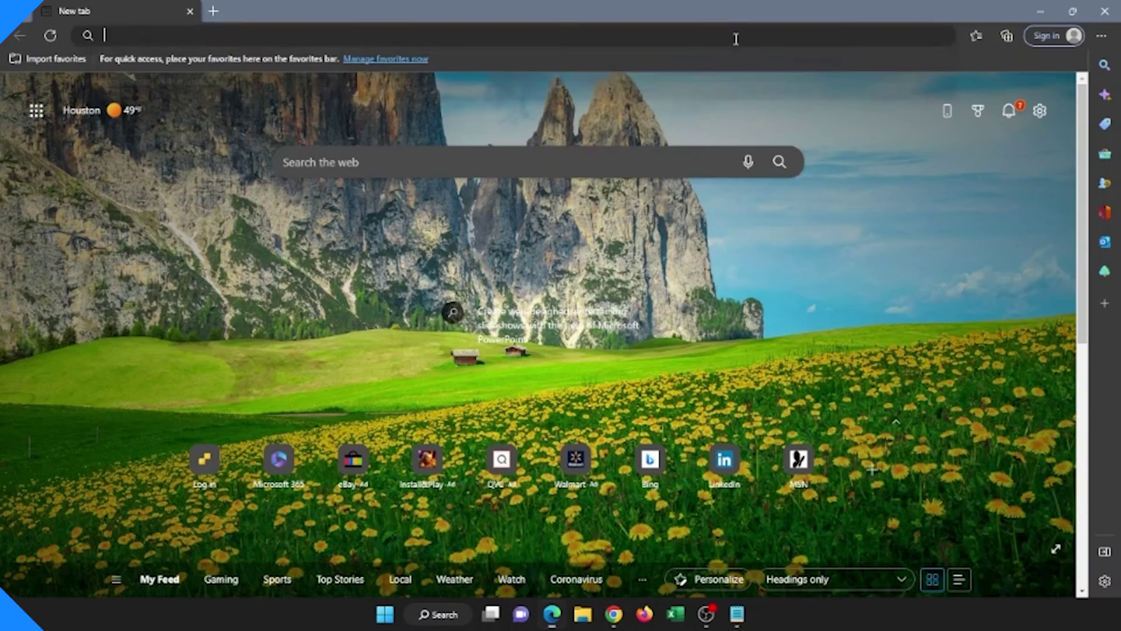
- Open the ESXi host at 172.16.50.146 in Edge and log in as root
type("172.16")
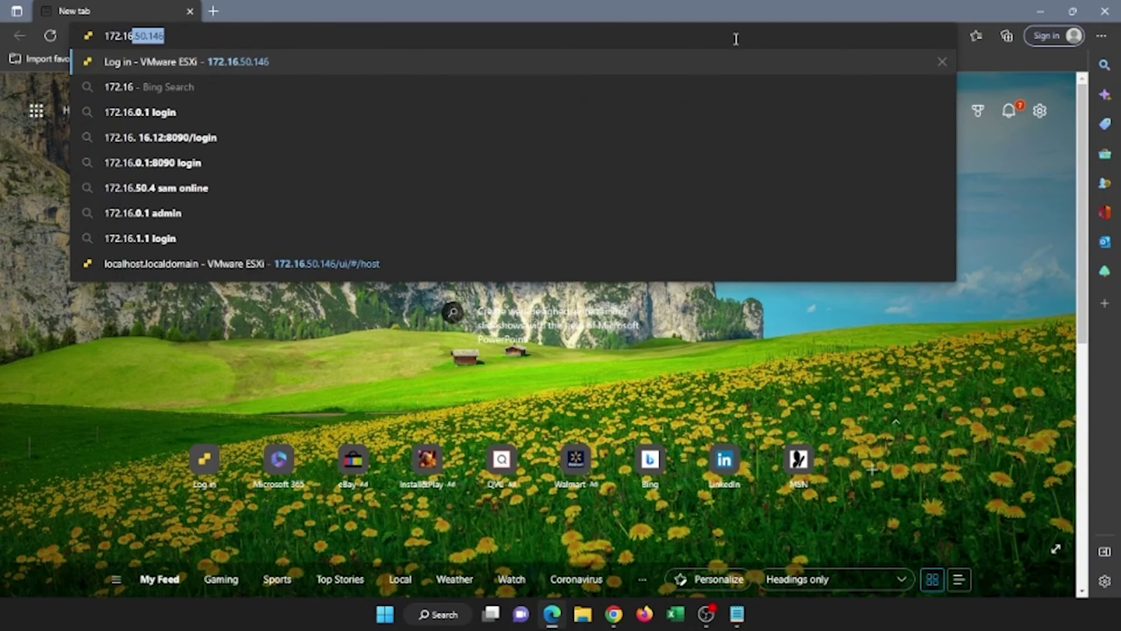
type(".50.146")
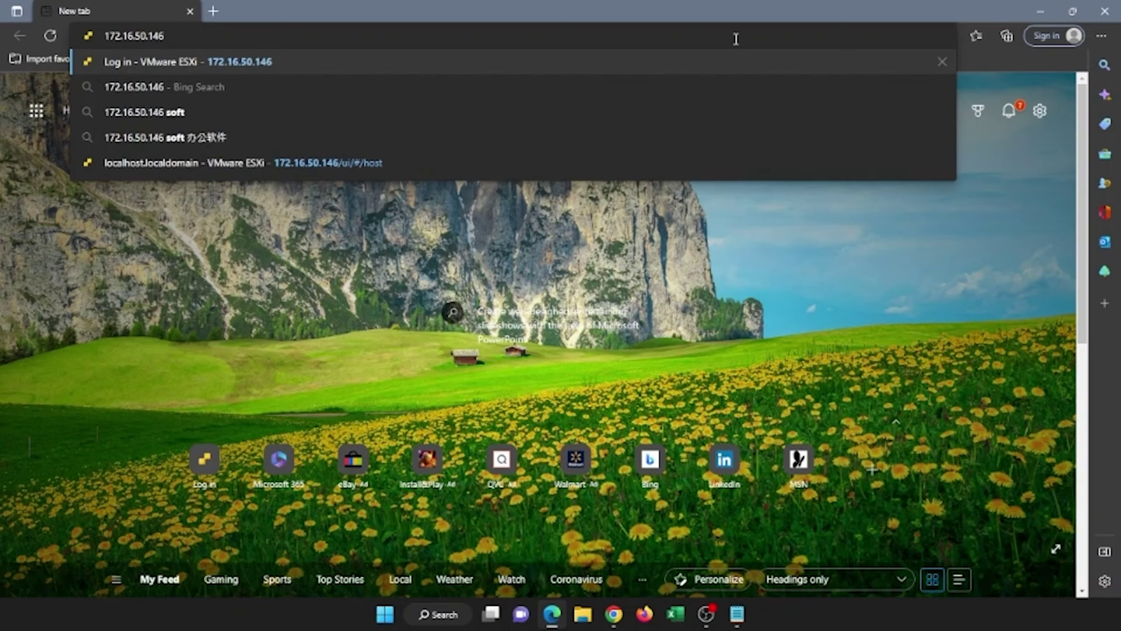
key("Return")
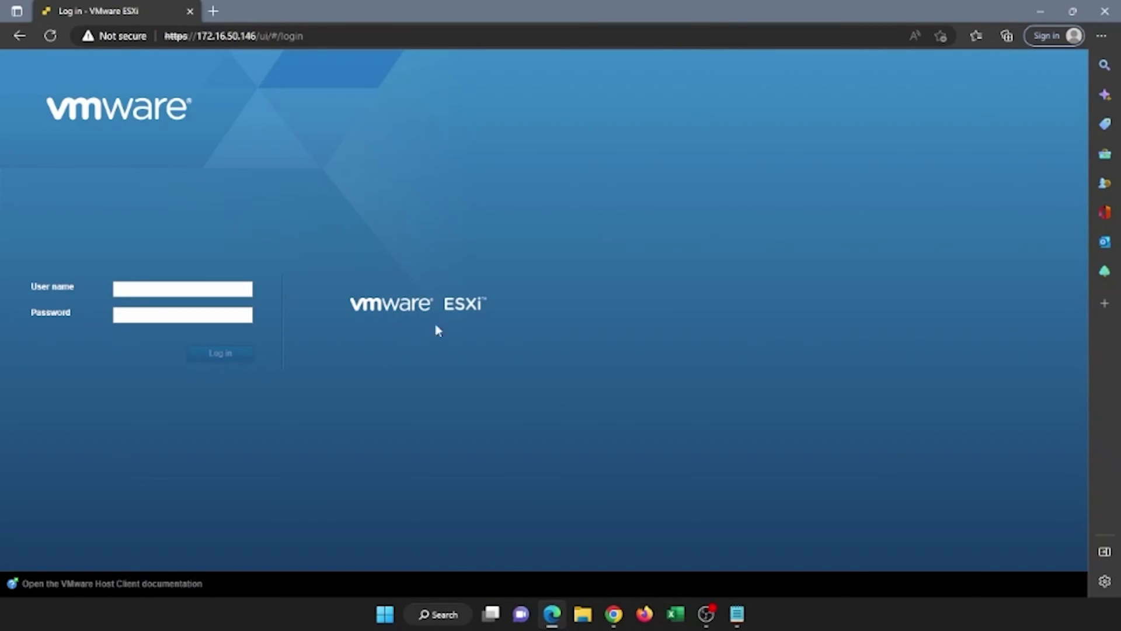
left_click(180, 290)
type("r")
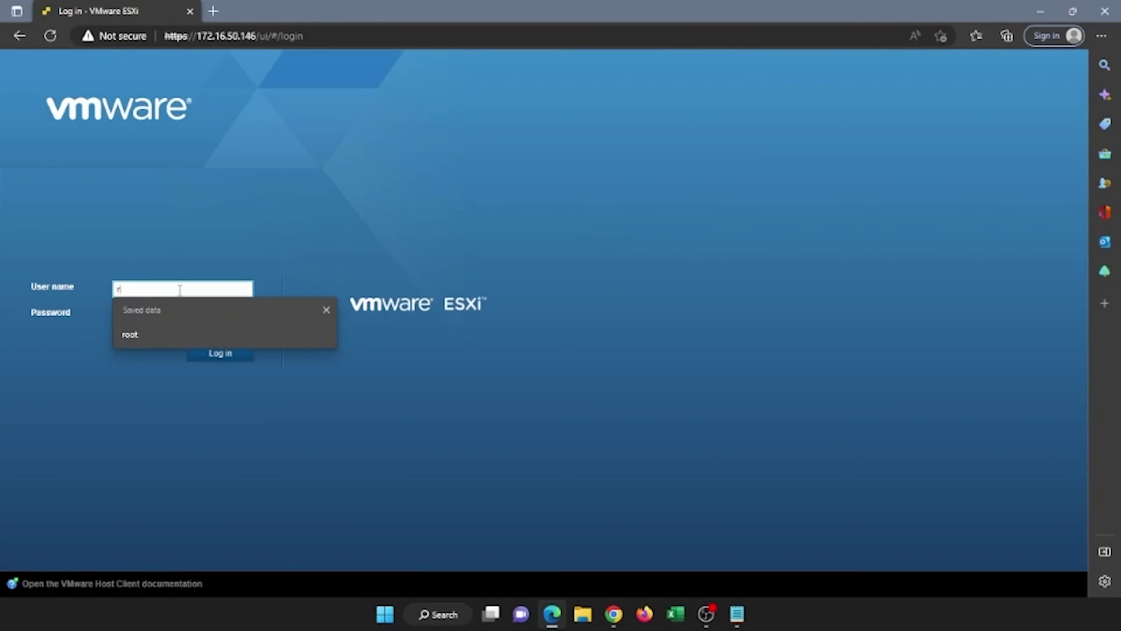
type("oot")
key("Tab")
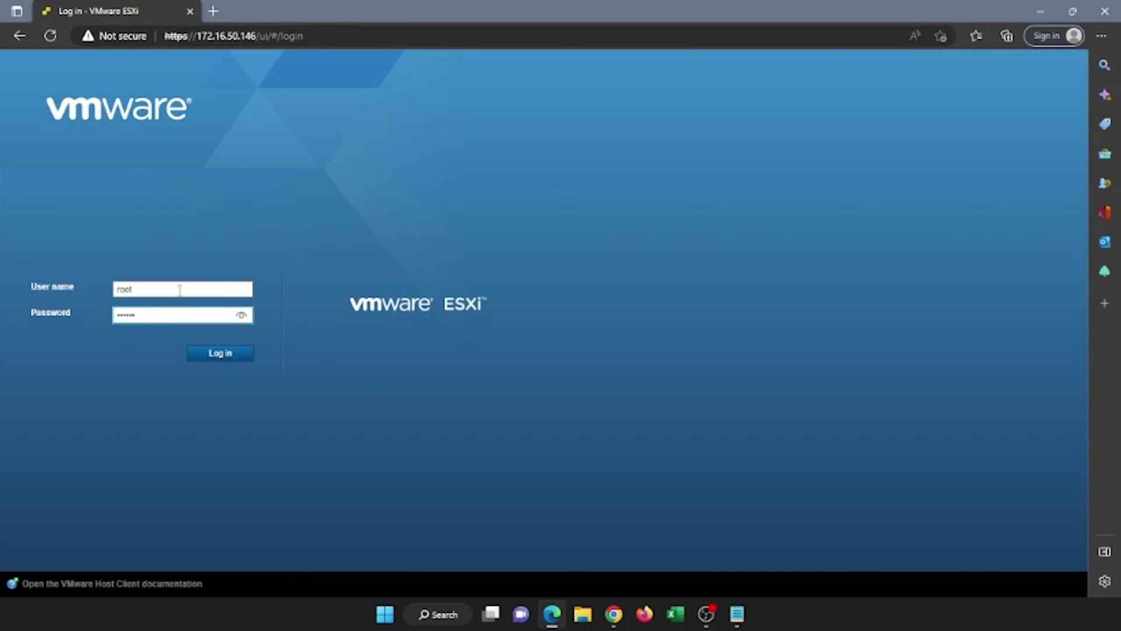
key("Return")
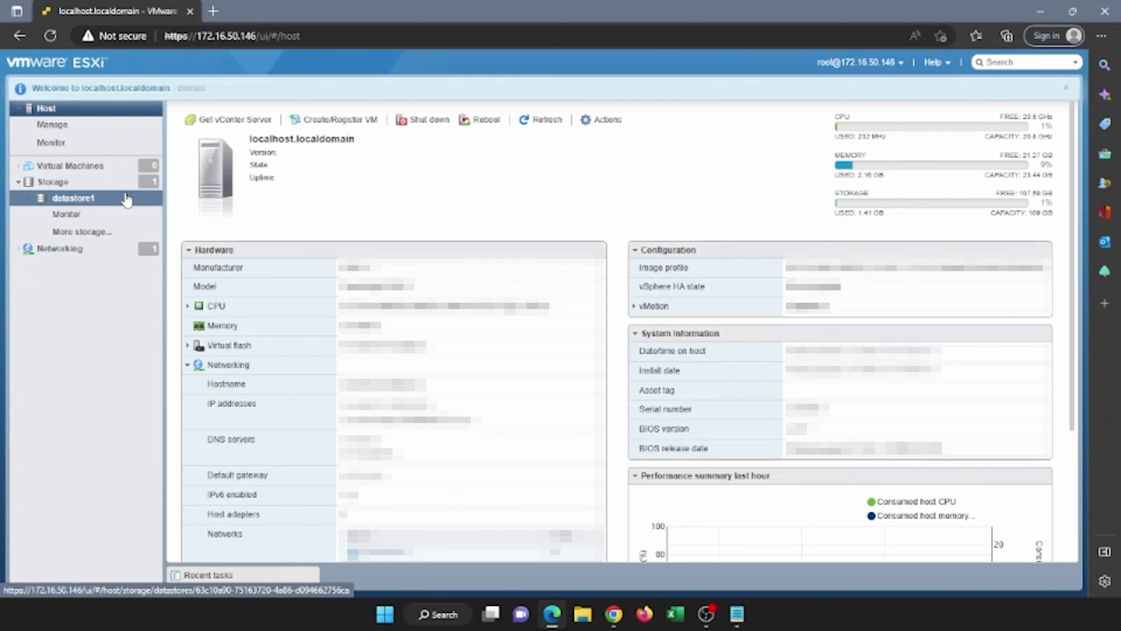
- Create a directory named ISOs on datastore1 in the datastore browser
left_click(125, 200)
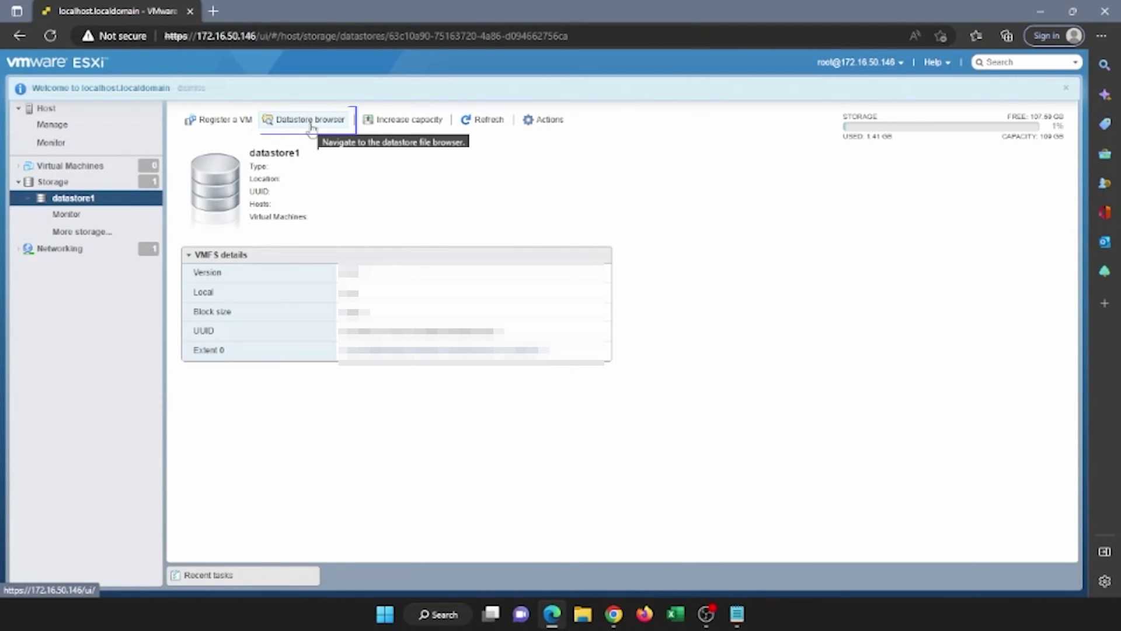
left_click(310, 120)
left_click(376, 204)
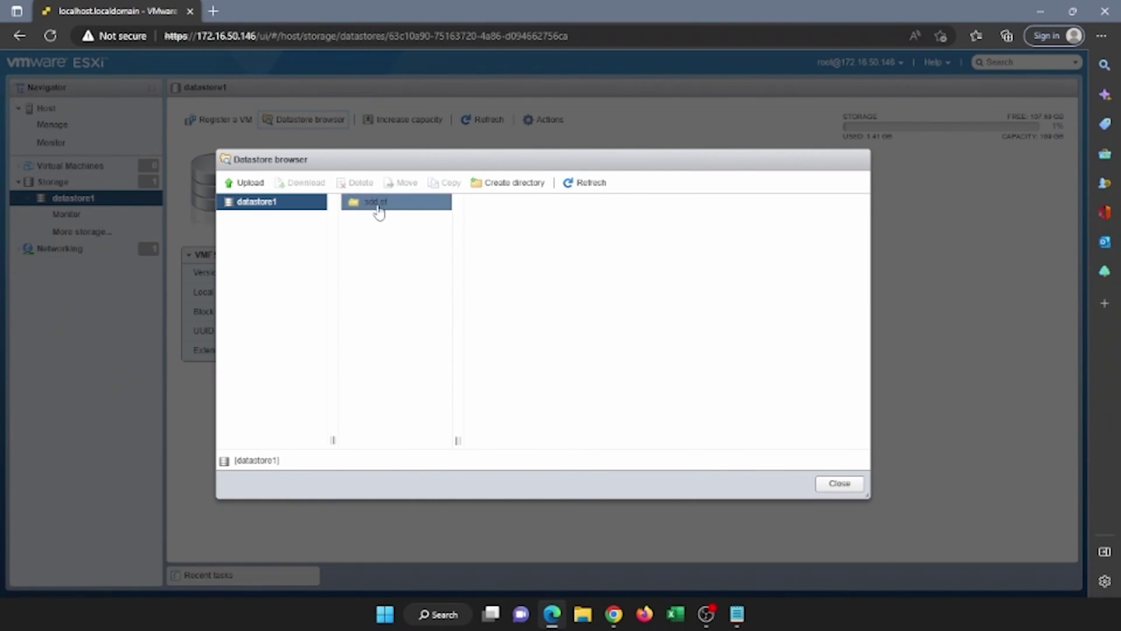
left_click(482, 190)
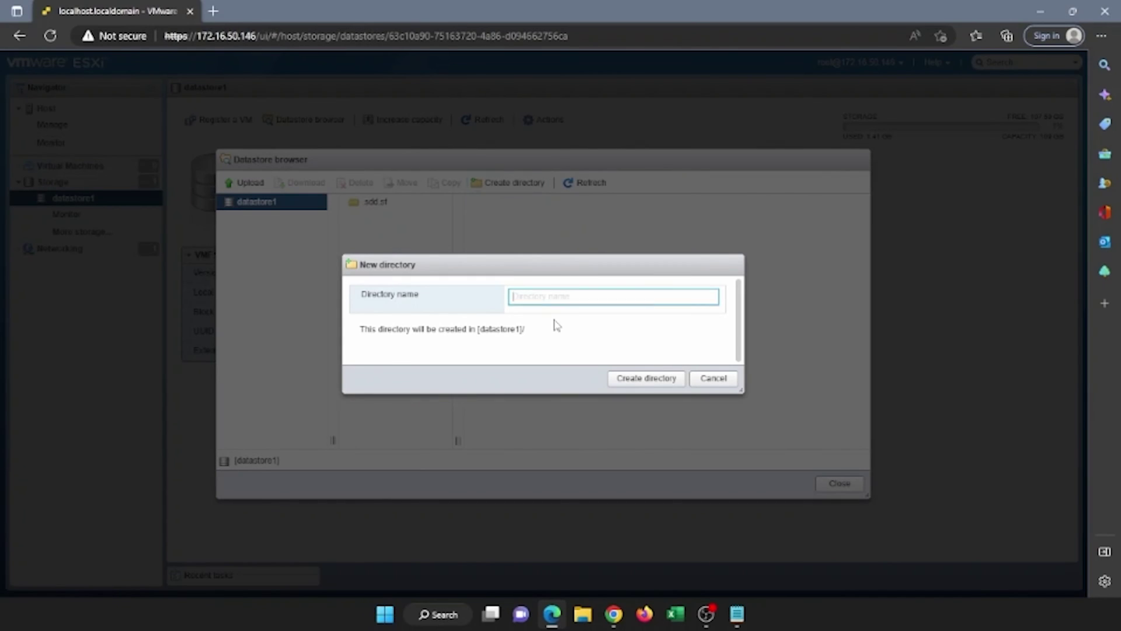
type("ISOs")
left_click(653, 381)
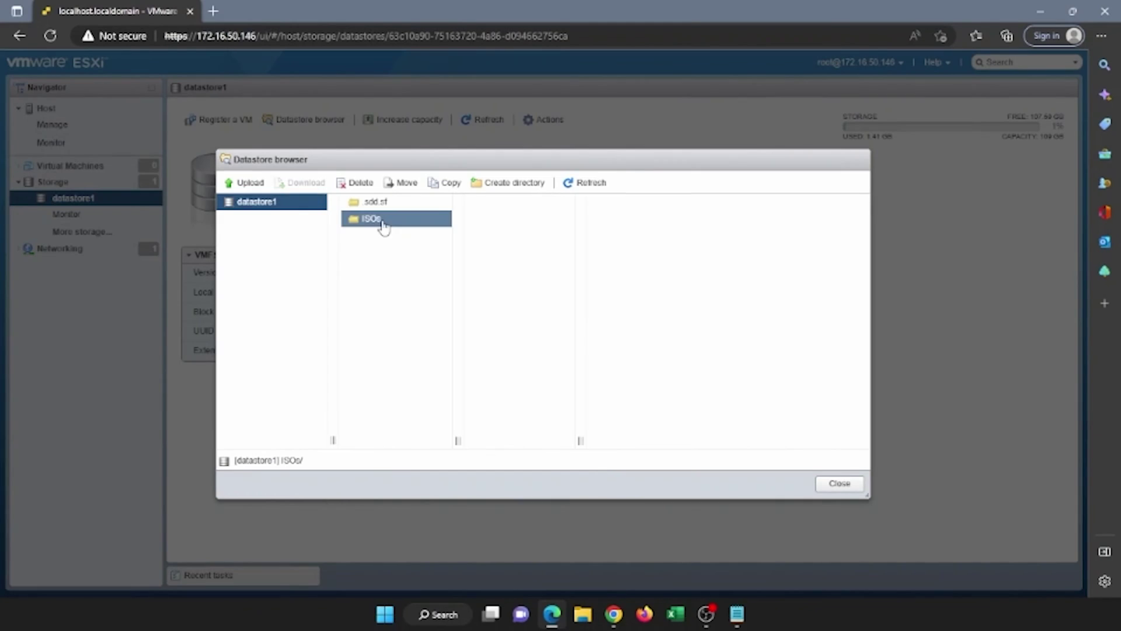
- Upload the Windows Server 2016 Datacenter ISO (6.49 GB) into ISOs, then show the Virtual Machines list
left_click(244, 183)
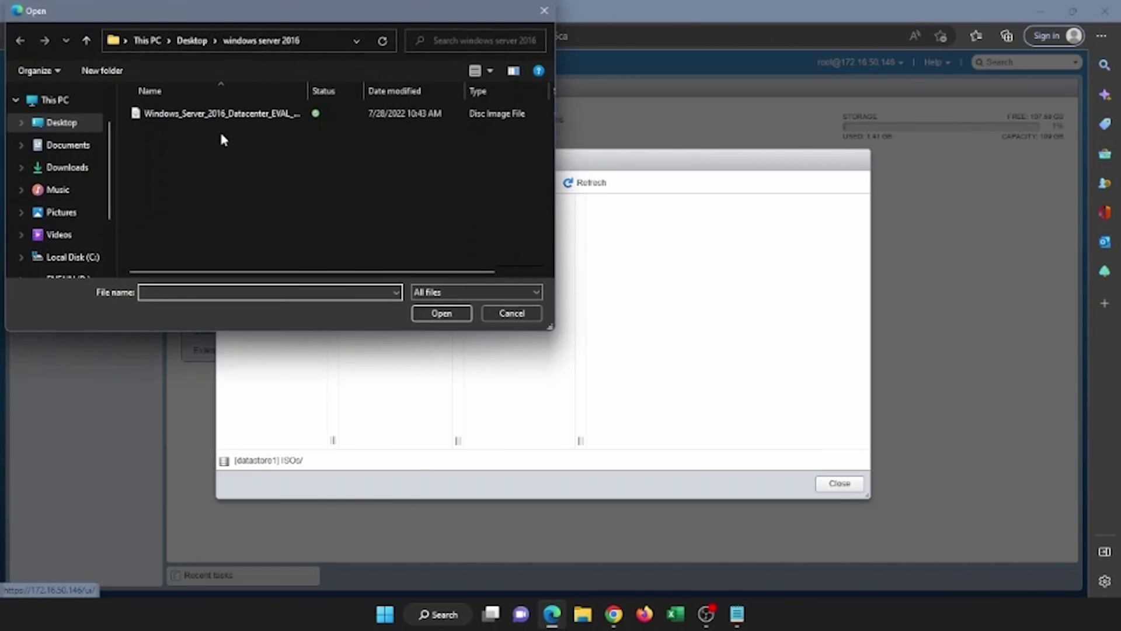
left_click(222, 117)
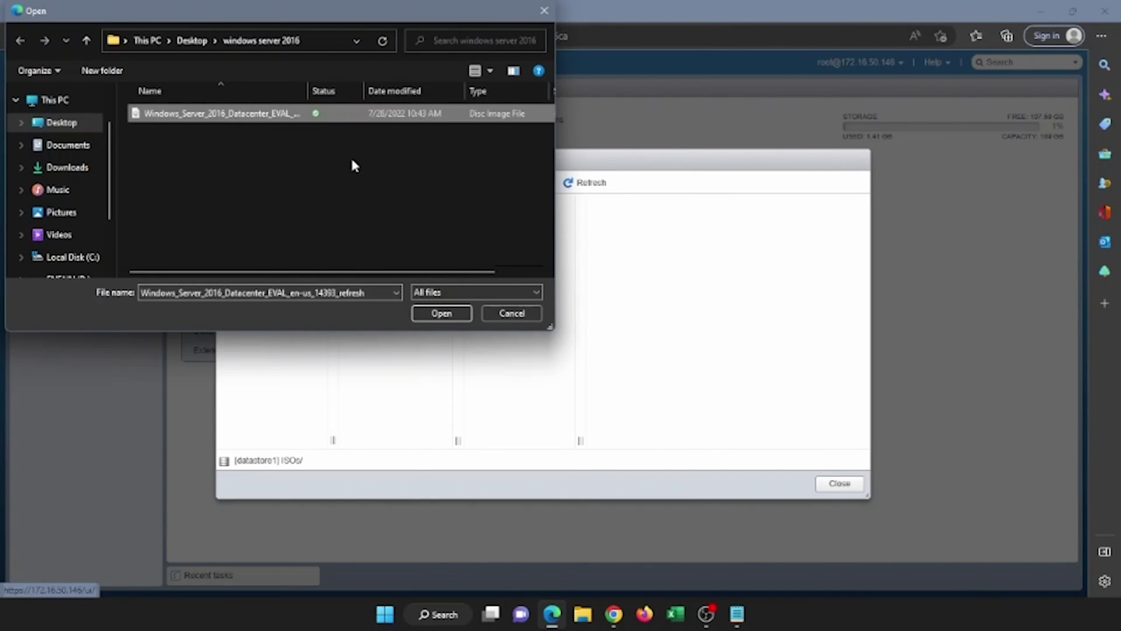
left_click(458, 314)
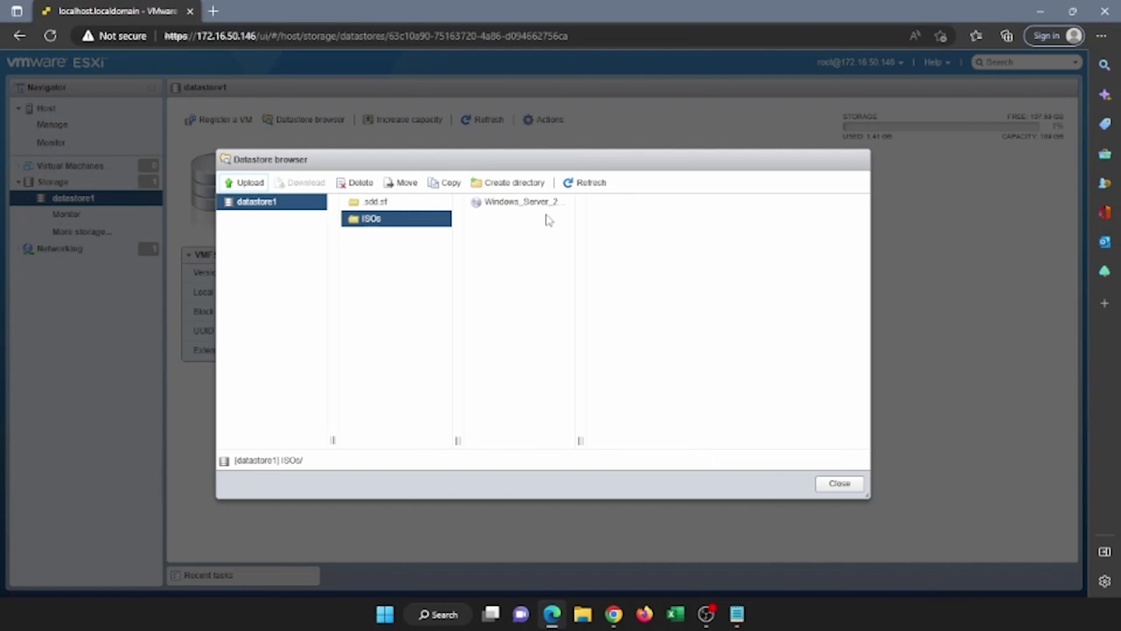
left_click(549, 205)
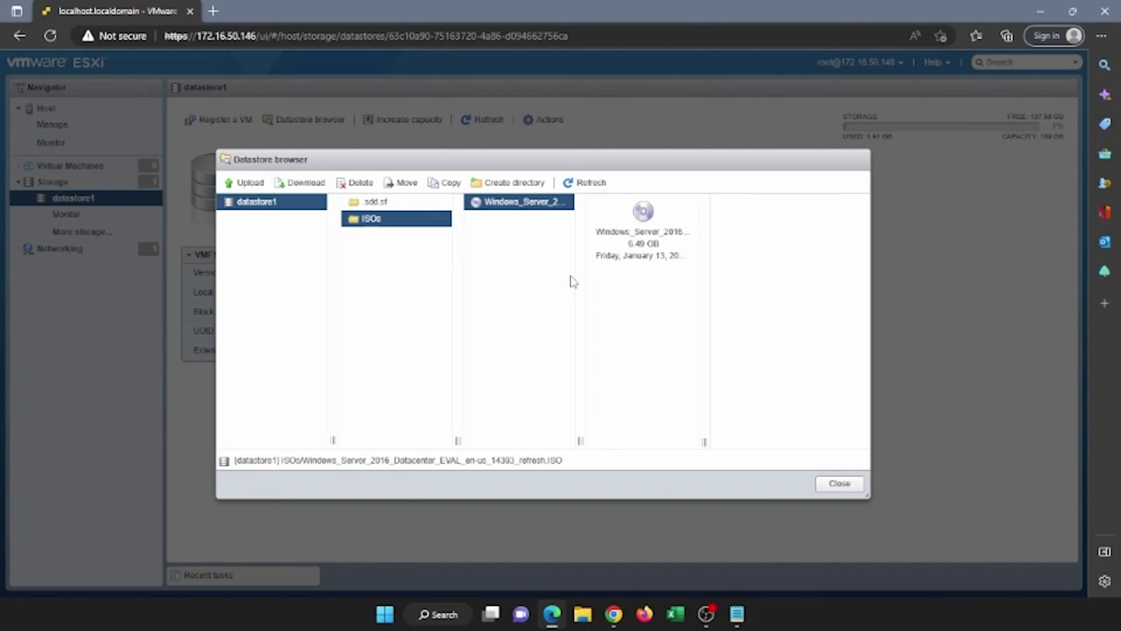
left_click(838, 484)
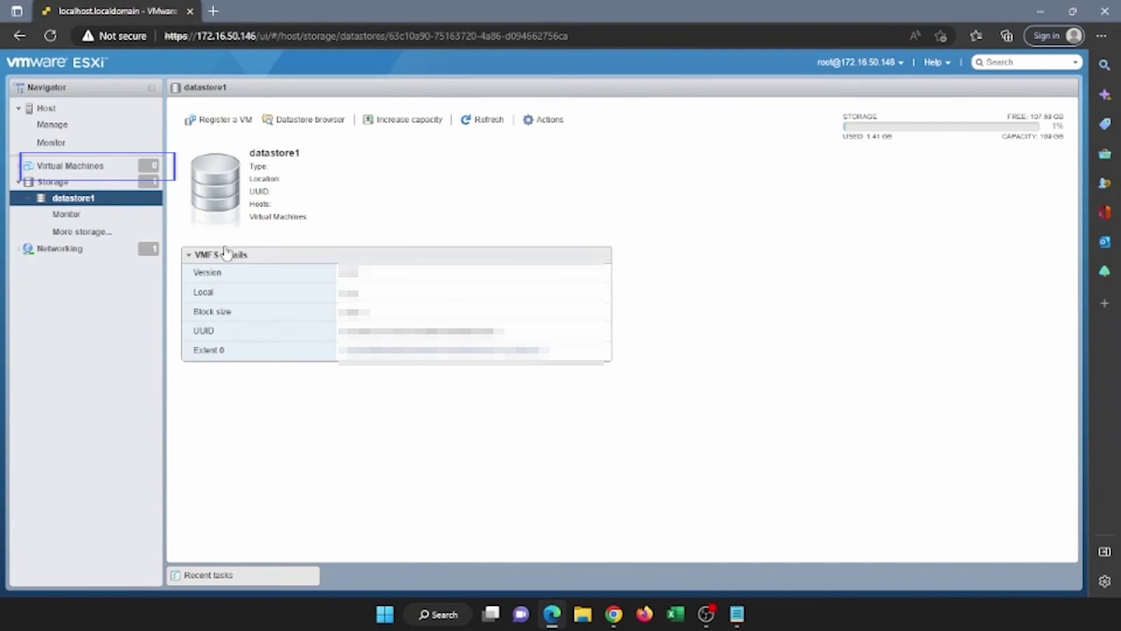
left_click(106, 166)
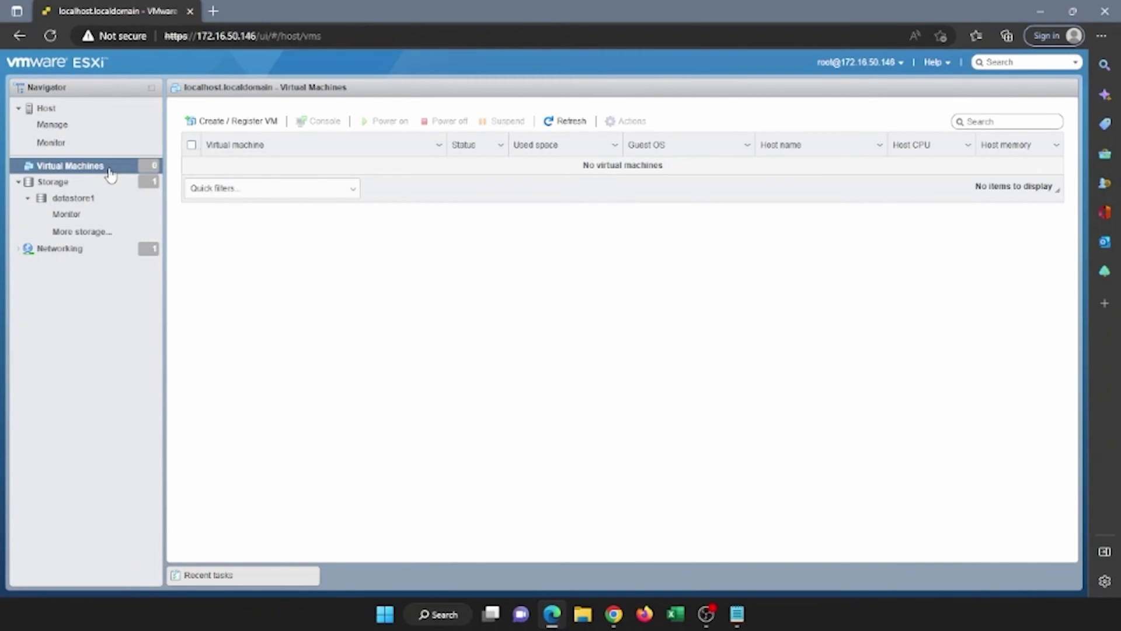
- Start creating a new virtual machine and name it VMTest1
left_click(257, 124)
left_click(595, 207)
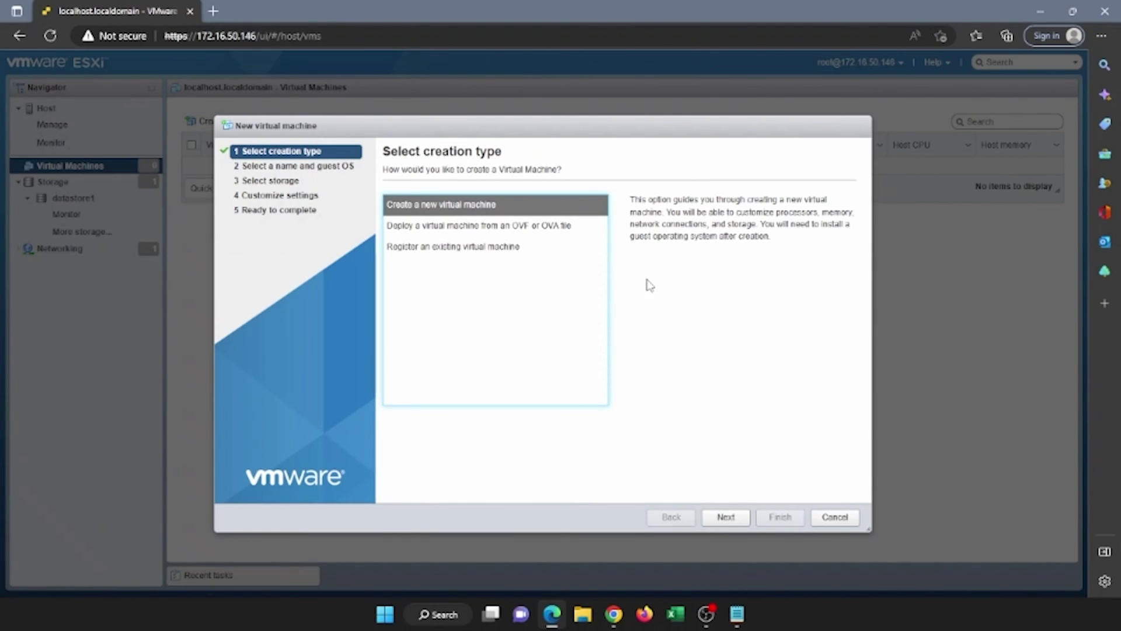
left_click(723, 518)
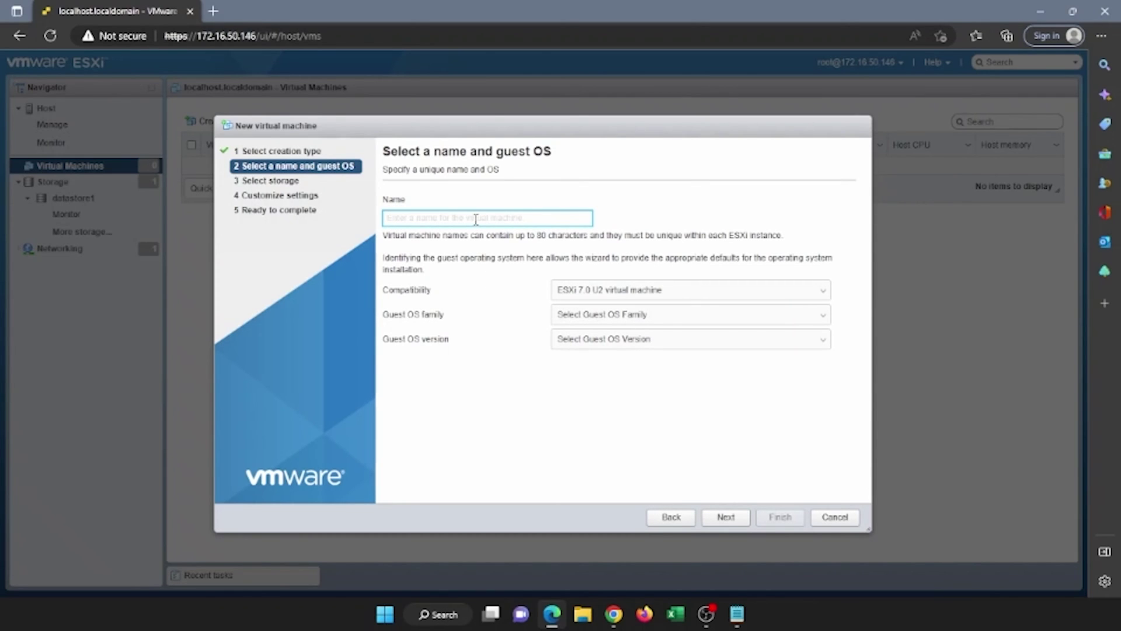
type("VMTe")
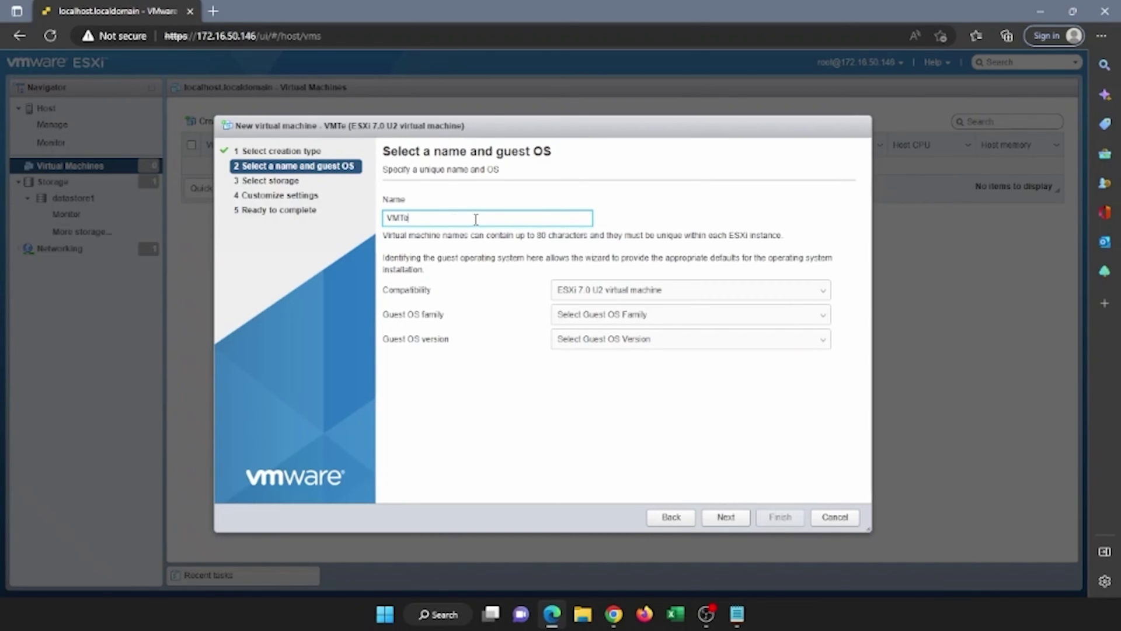
type("st1")
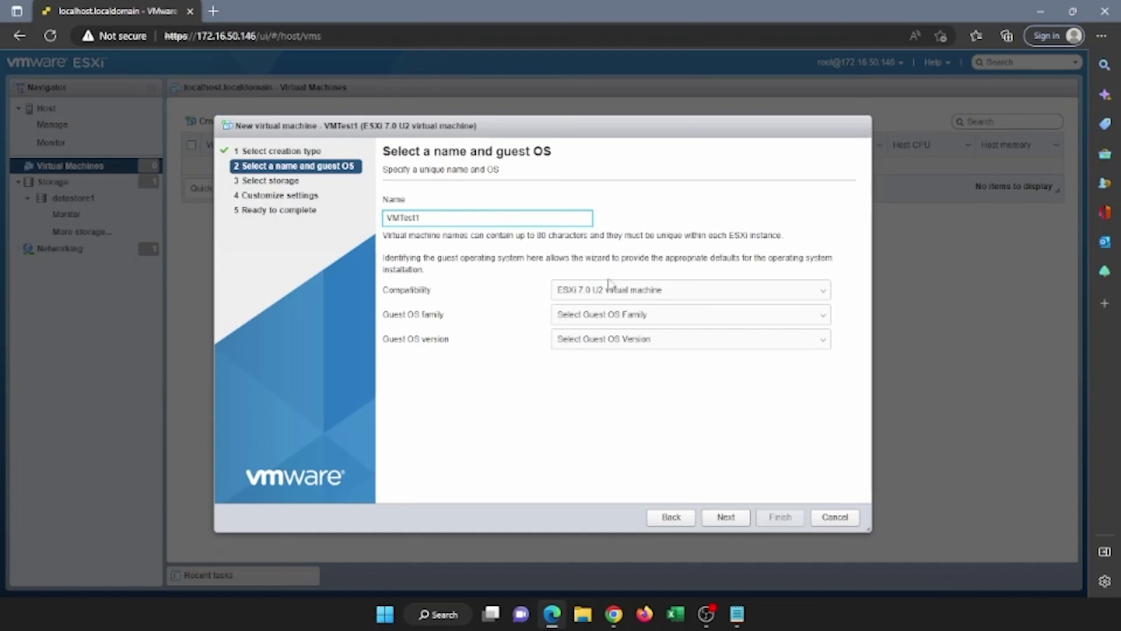
- Set the guest OS to the Windows family, Microsoft Windows Server 2016 (64-bit)
left_click(666, 320)
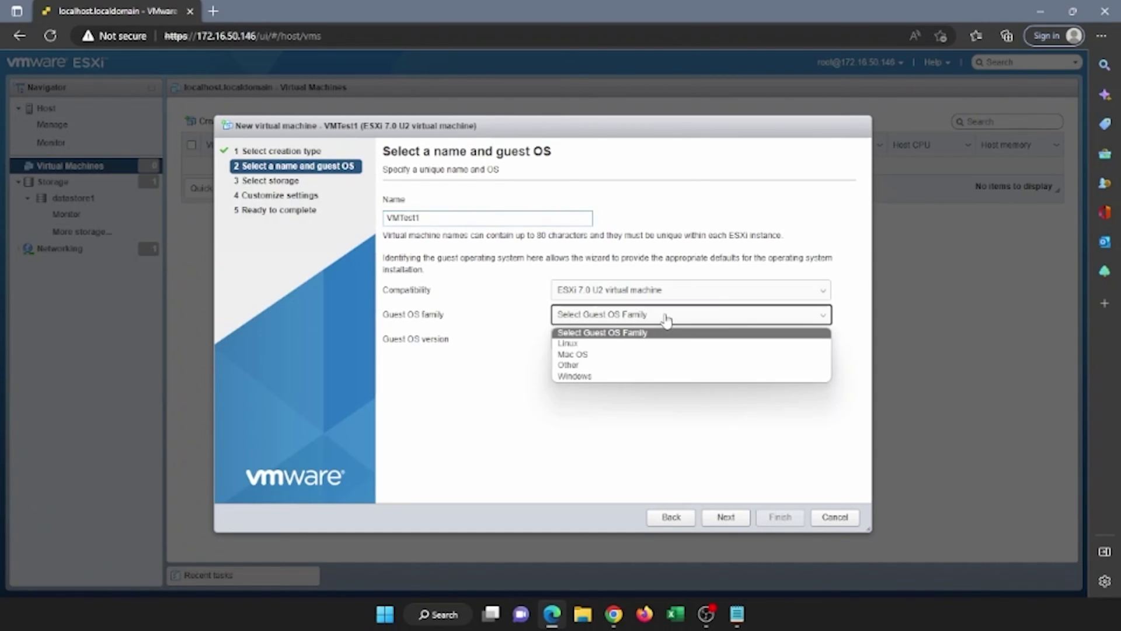
left_click(622, 377)
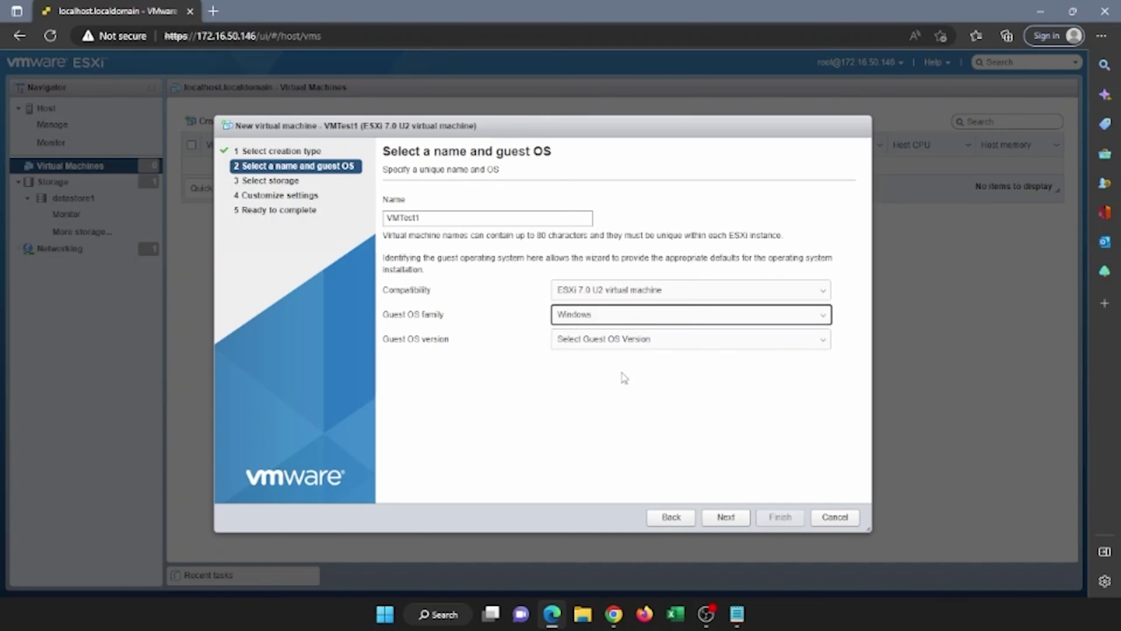
left_click(675, 344)
left_click_drag(826, 406, 823, 481)
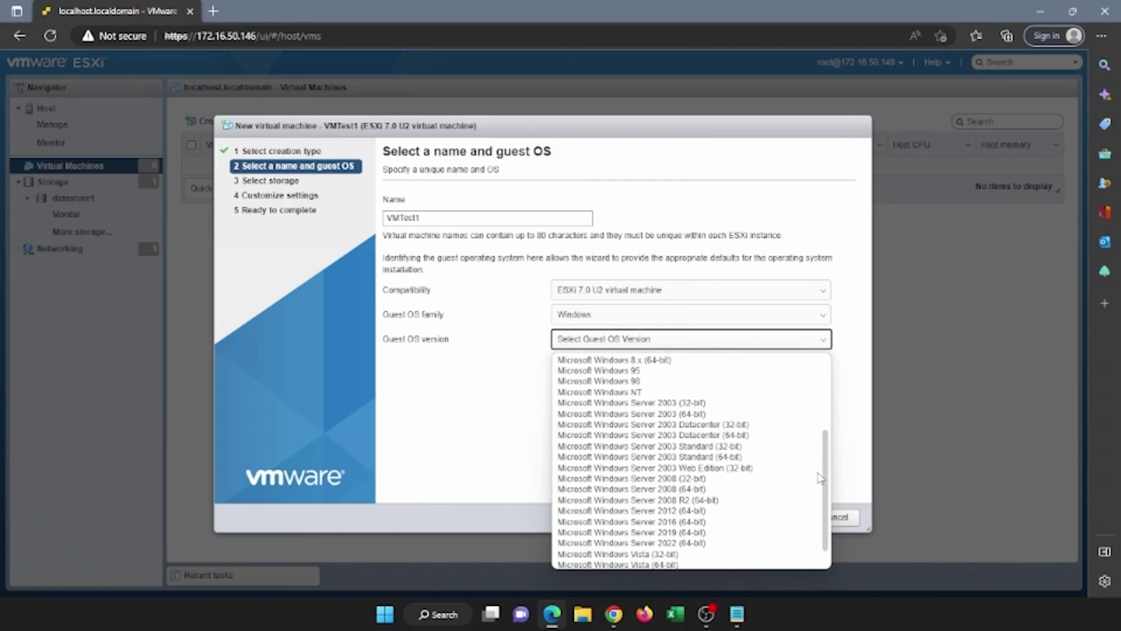
left_click(741, 521)
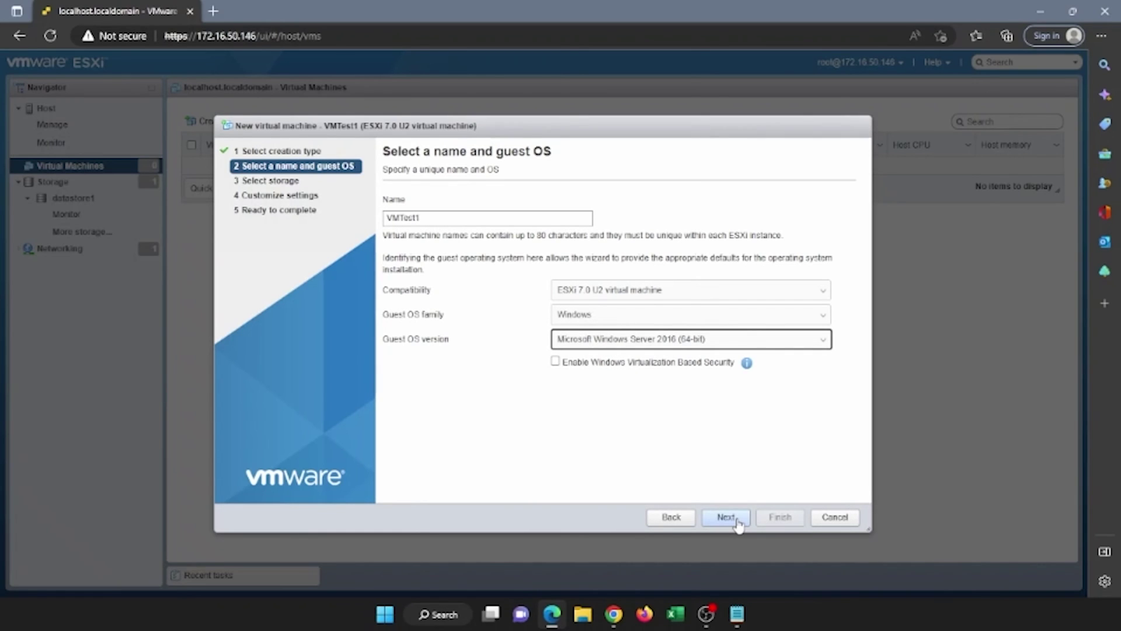
- Keep datastore1 as storage and review hardware: 2 CPUs, 4096 MB memory, 90 GB disk
left_click(727, 517)
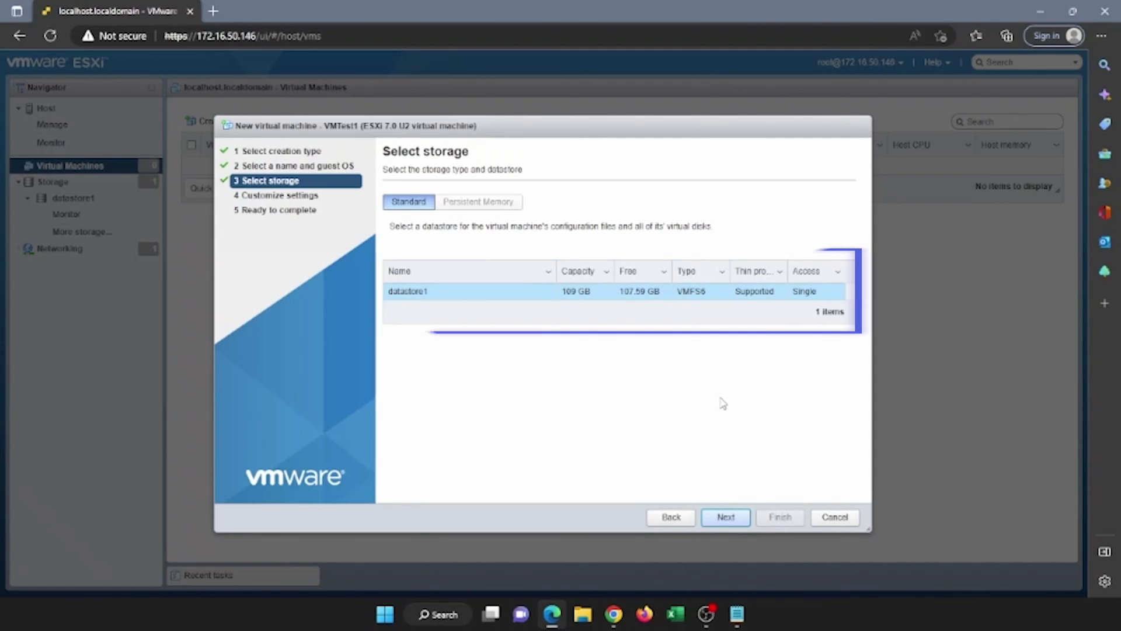
left_click(726, 518)
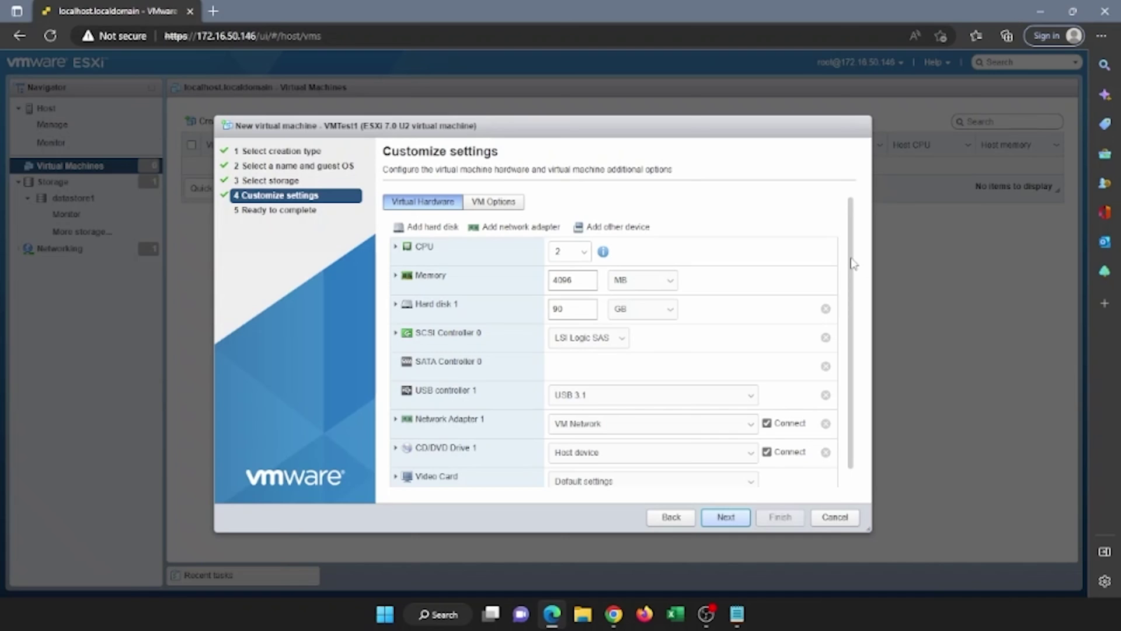
scroll(852, 263, "down", 1)
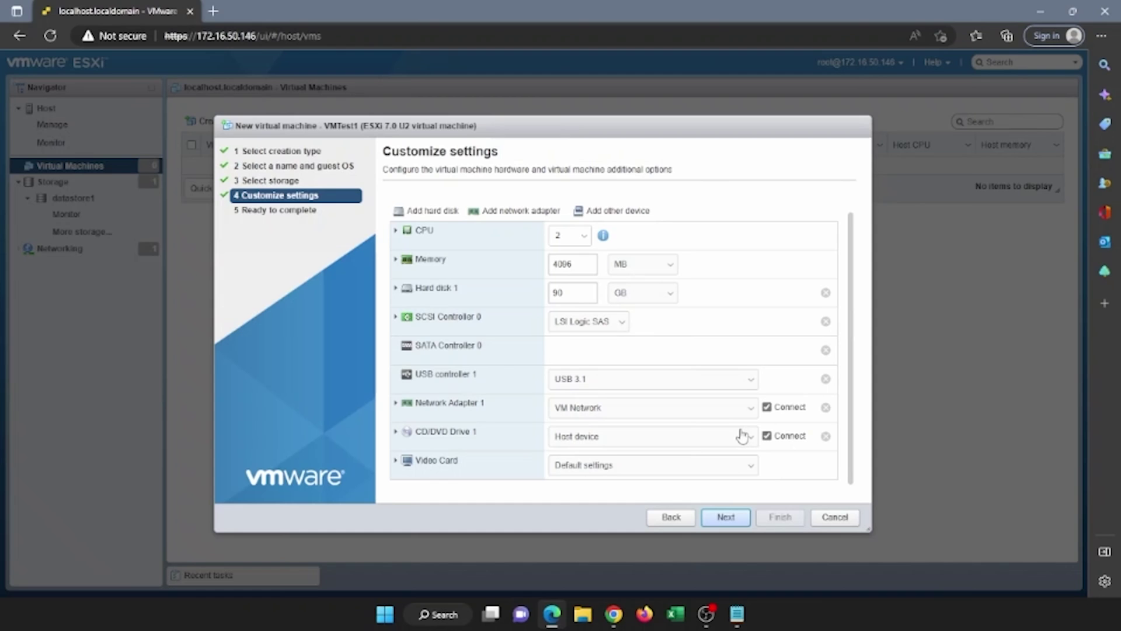
- Attach the Windows Server 2016 Datacenter ISO from datastore1's ISOs folder to CD/DVD Drive 1
left_click(741, 436)
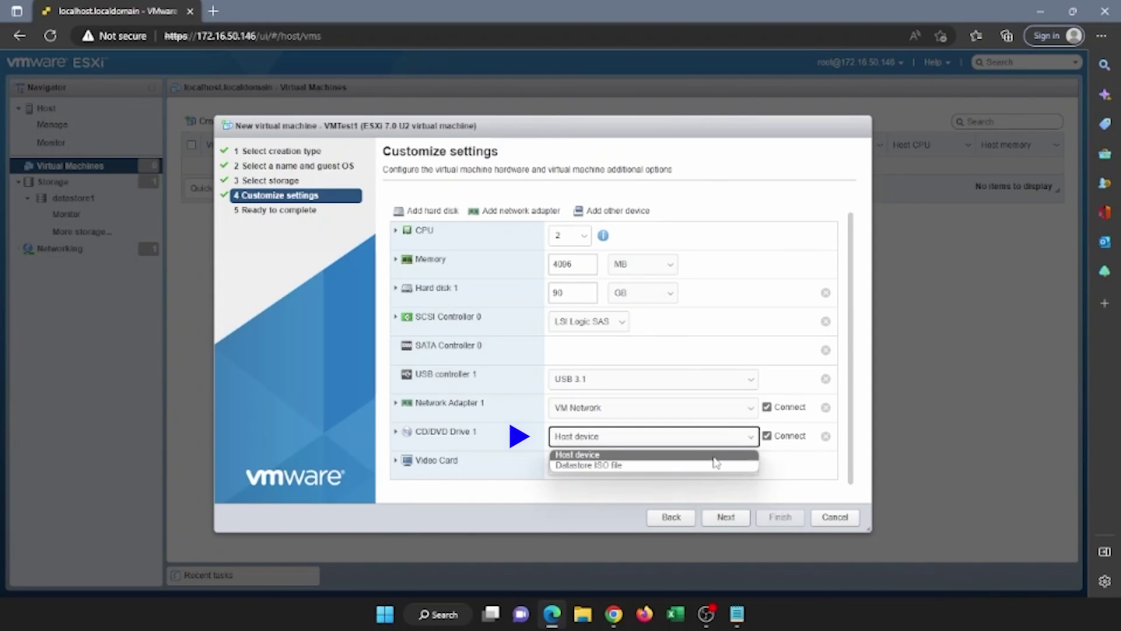
left_click(713, 465)
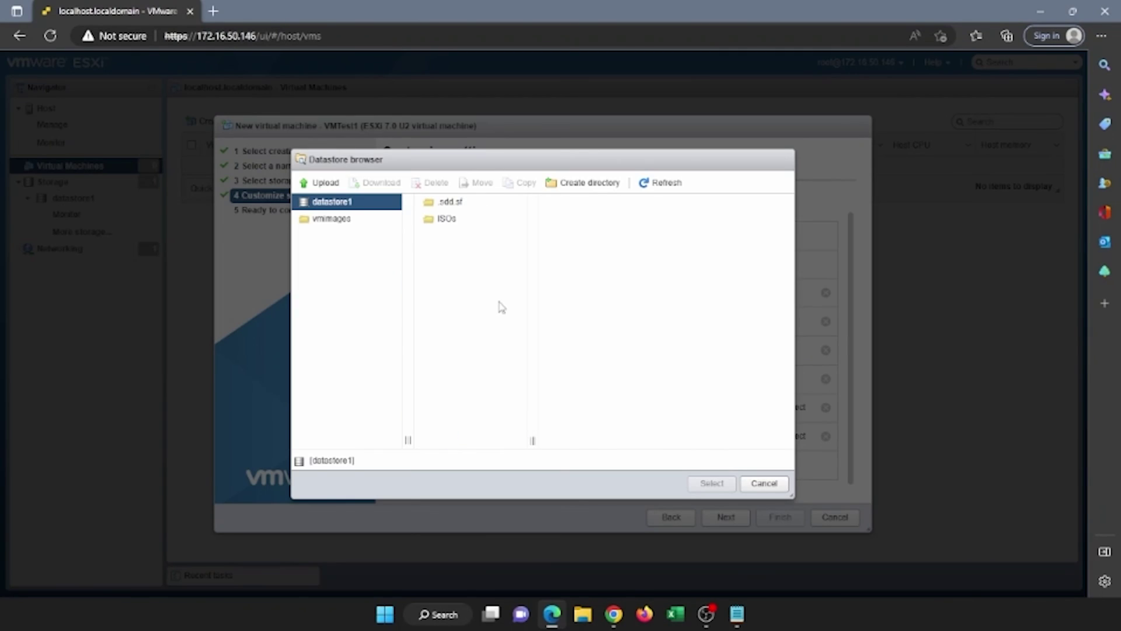
left_click(447, 225)
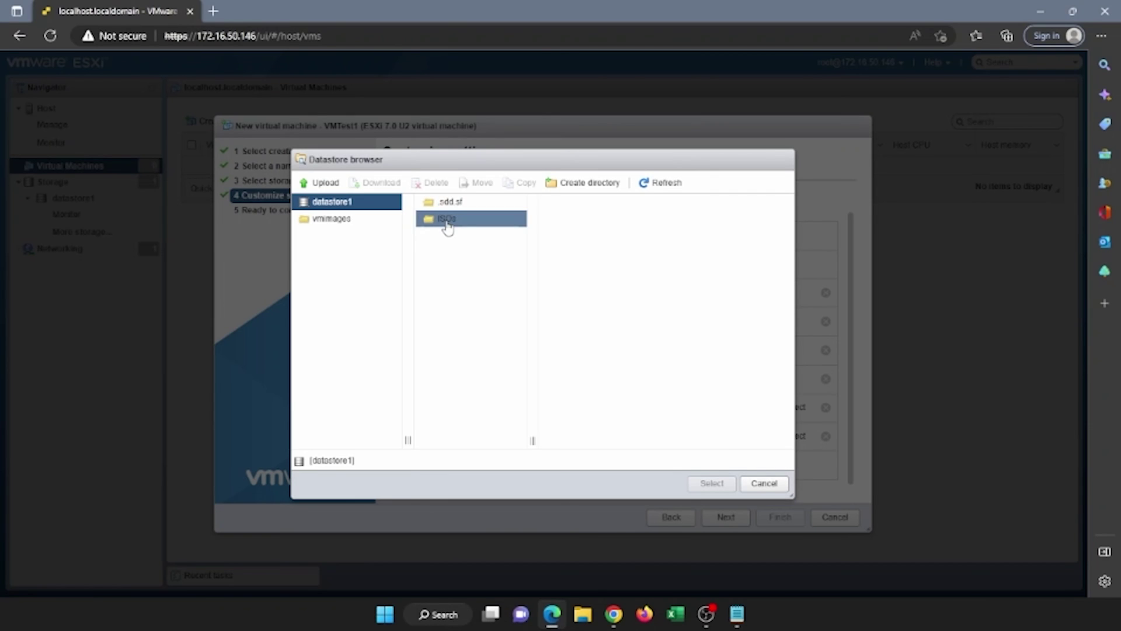
left_click(560, 205)
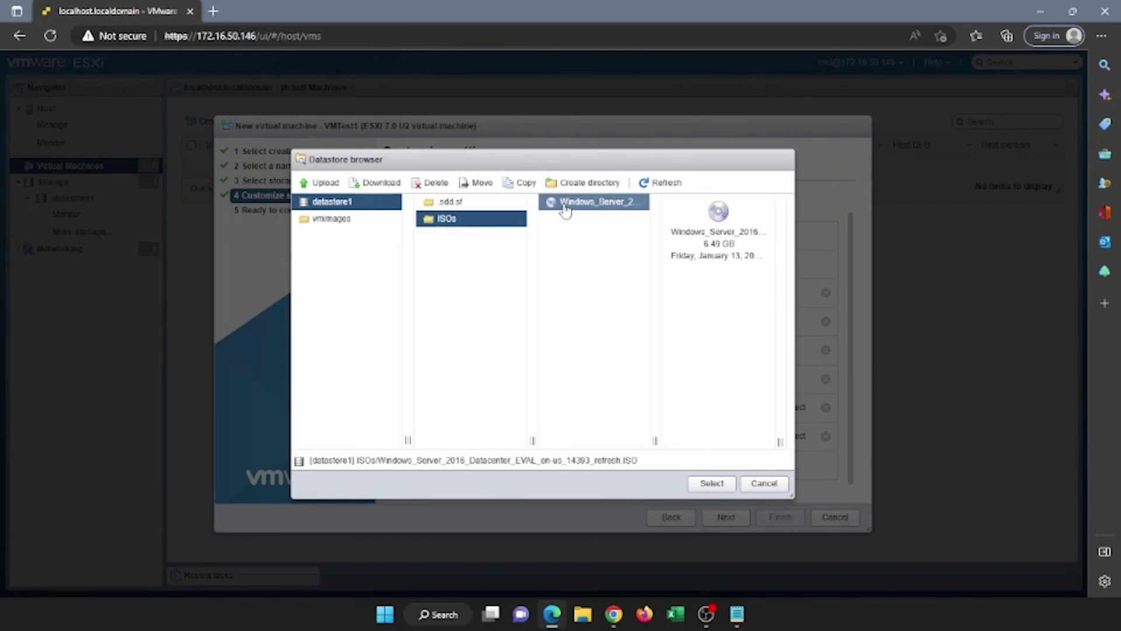
left_click(701, 487)
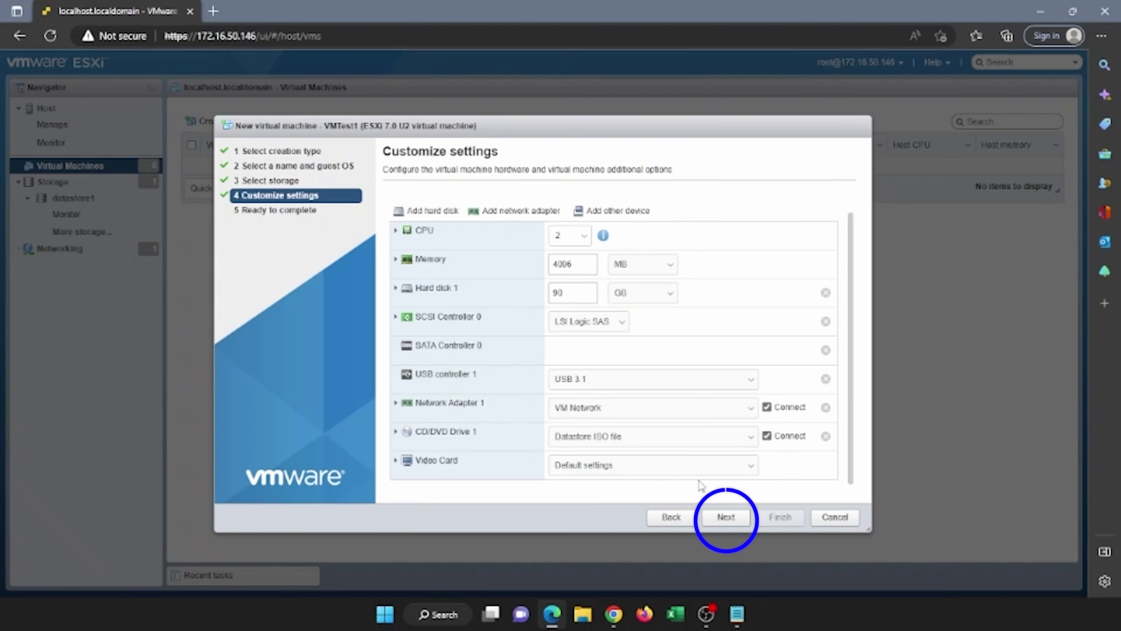
- Review the summary and finish creating the VMTest1 virtual machine
left_click(728, 521)
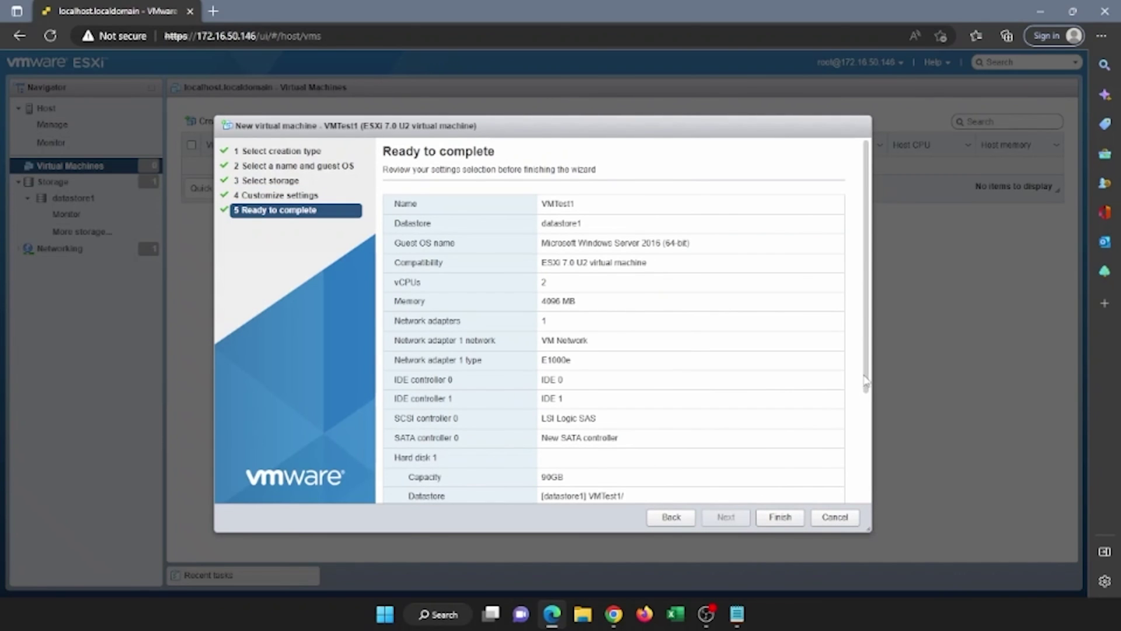
left_click_drag(868, 381, 870, 507)
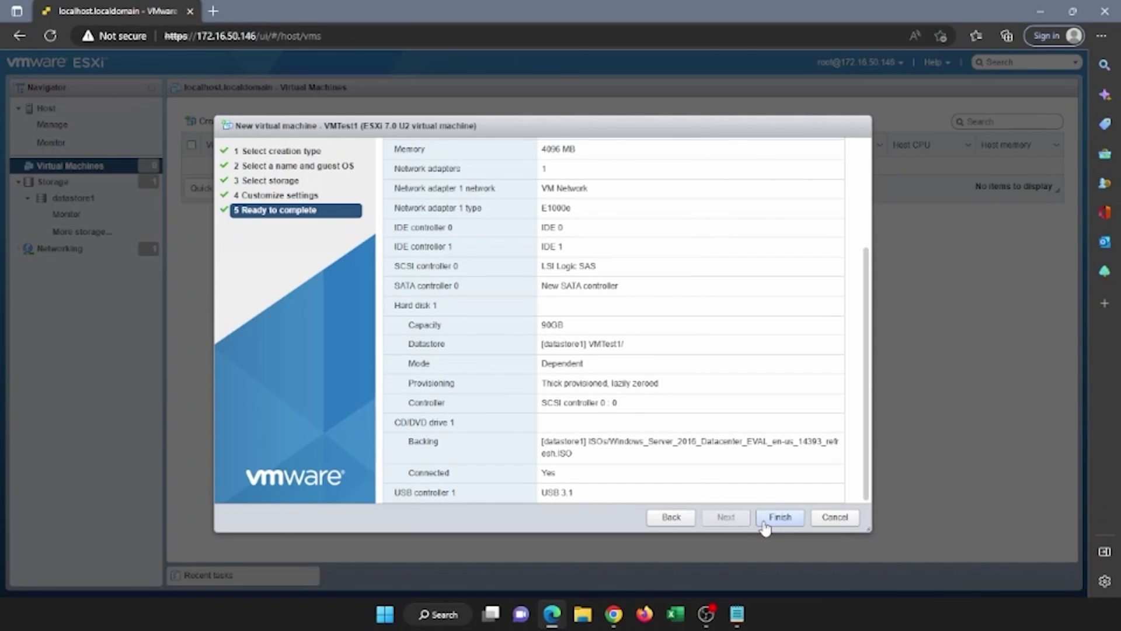
left_click(764, 520)
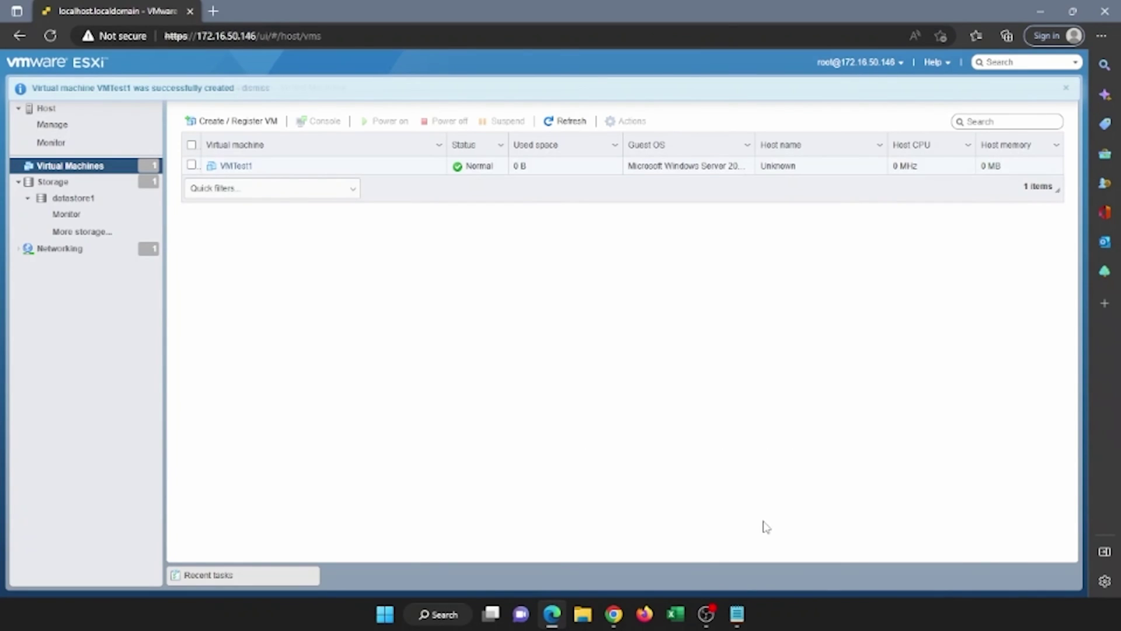
- Power on VMTest1 and open its console
left_click(245, 167)
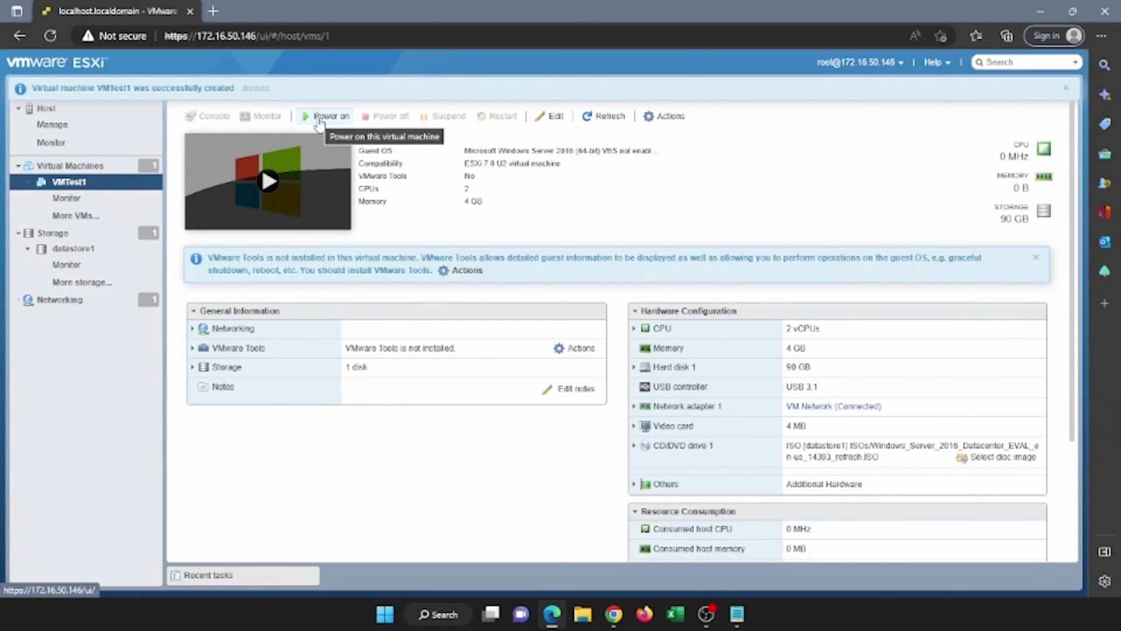
left_click(320, 119)
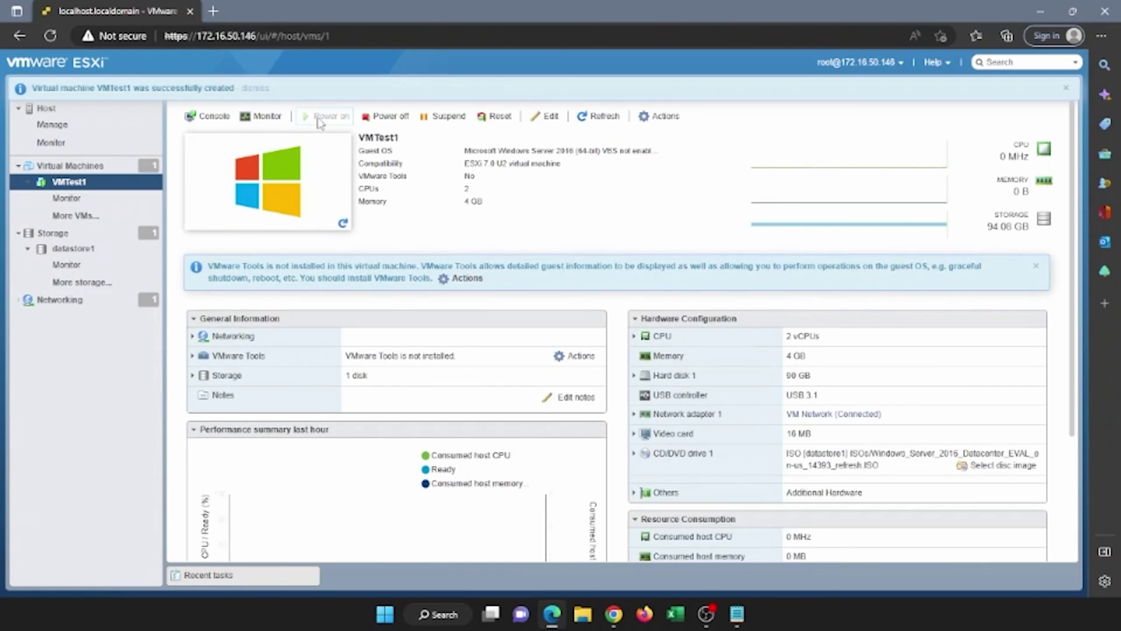
left_click(329, 180)
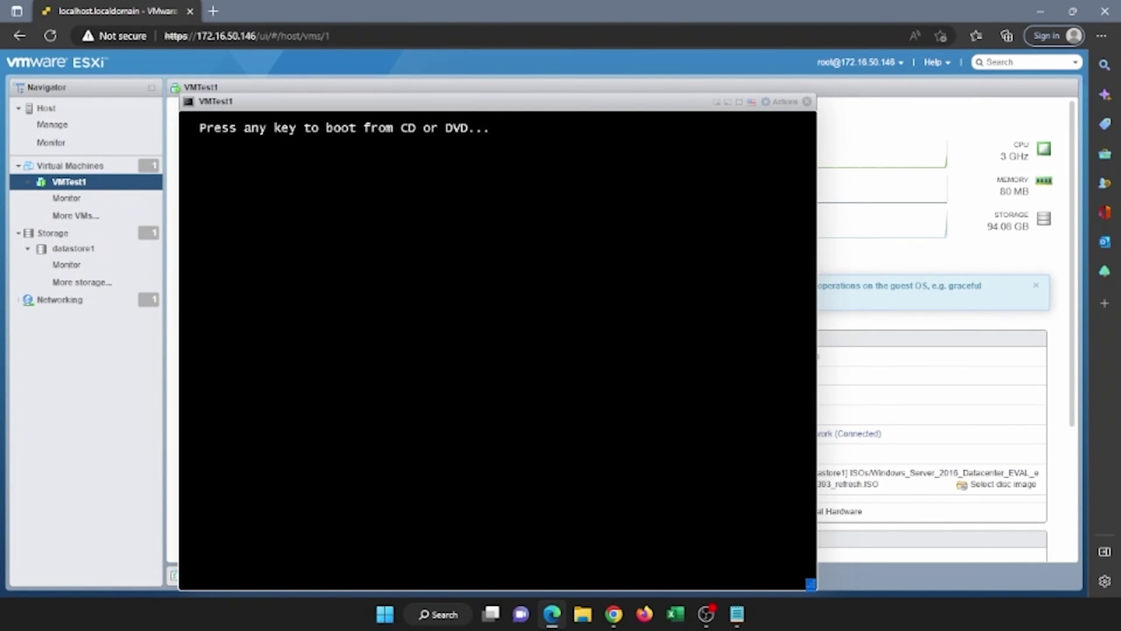
- Boot from the ISO and start Setup with default language, picking Standard Evaluation (Desktop Experience)
key("Return")
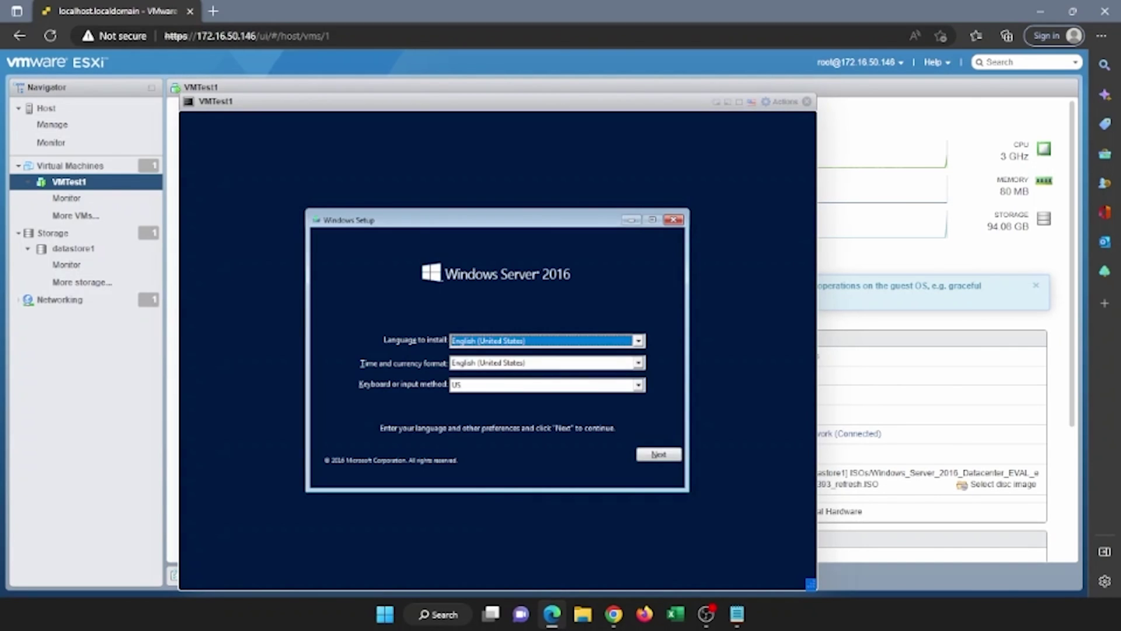
left_click(660, 455)
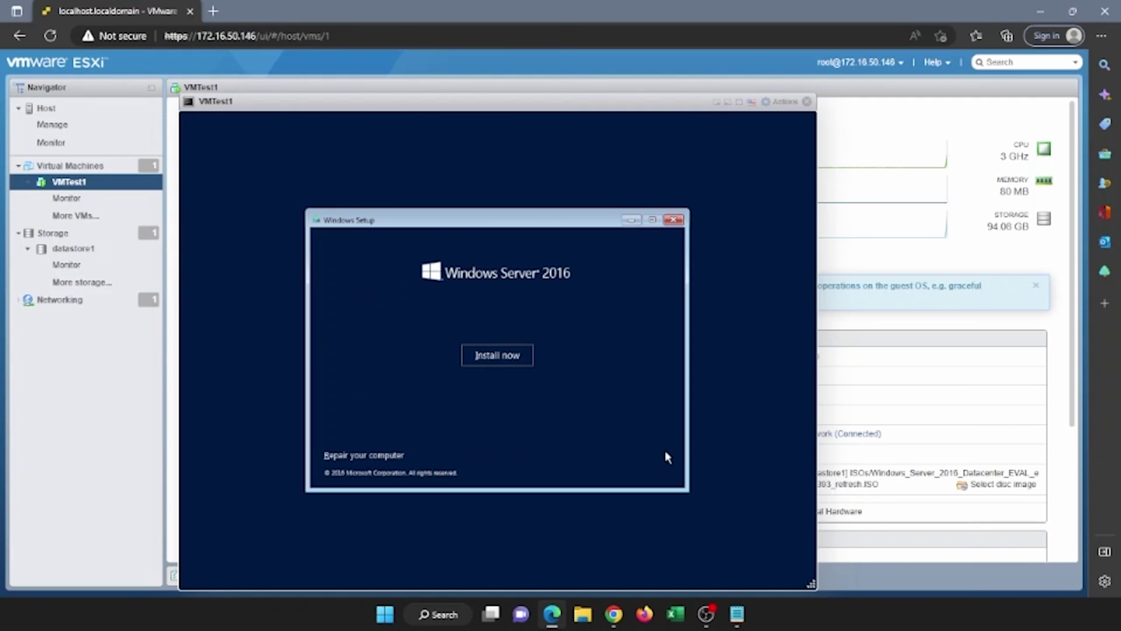
left_click(514, 354)
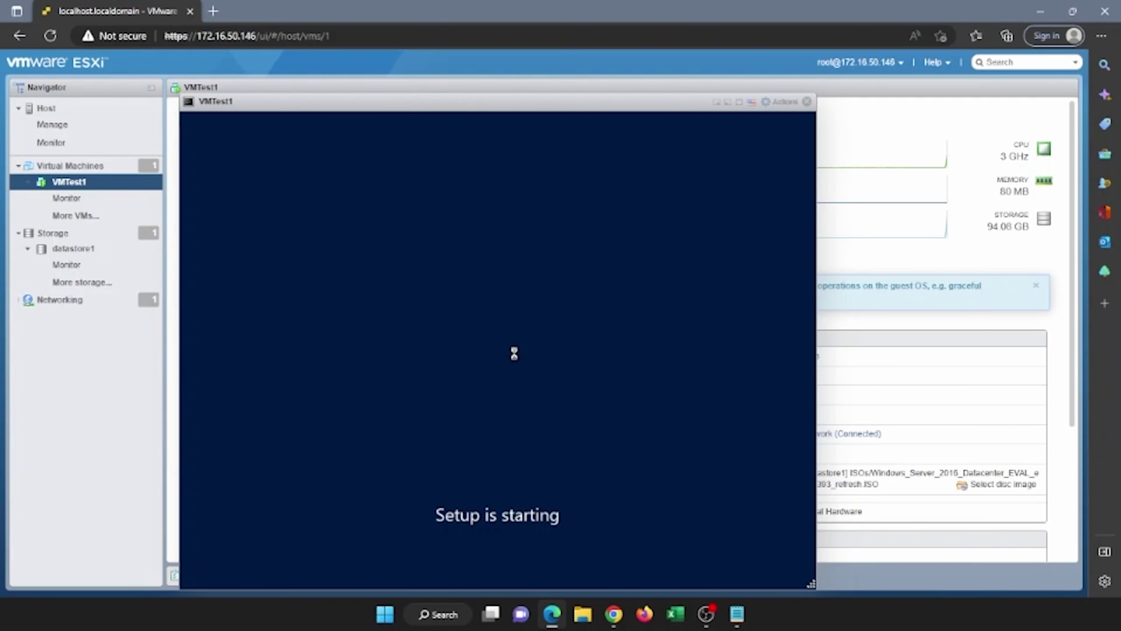
left_click(494, 274)
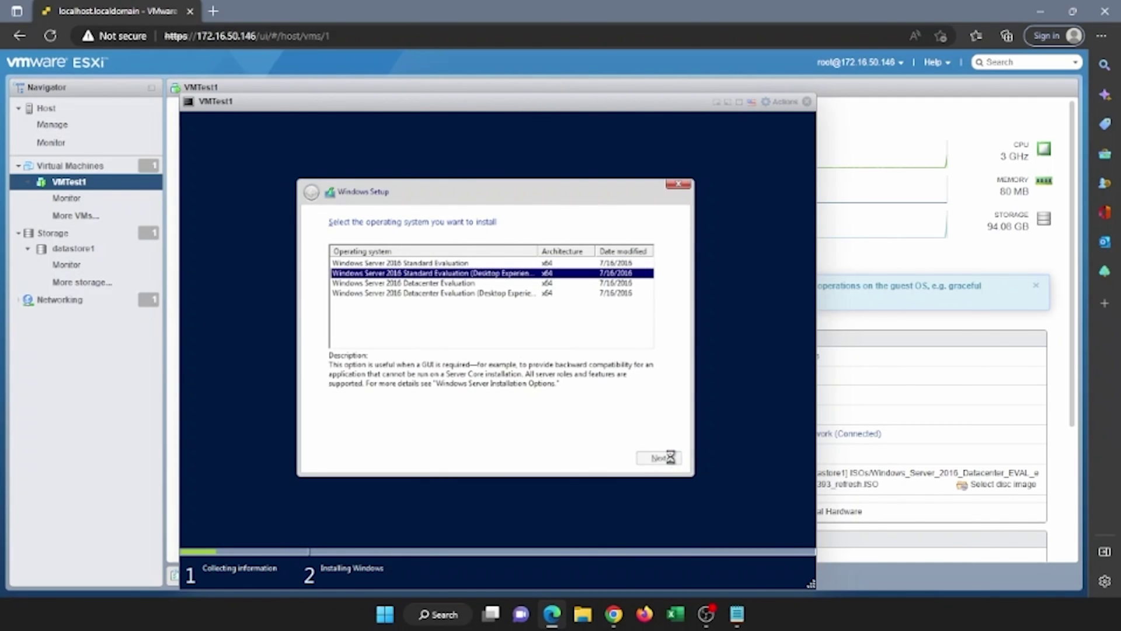
- Accept the license and custom-install Windows onto a new full-size partition on the empty disk
left_click(660, 457)
left_click(408, 431)
left_click(658, 457)
left_click(558, 336)
left_click(591, 384)
left_click(613, 402)
left_click(594, 405)
left_click(648, 459)
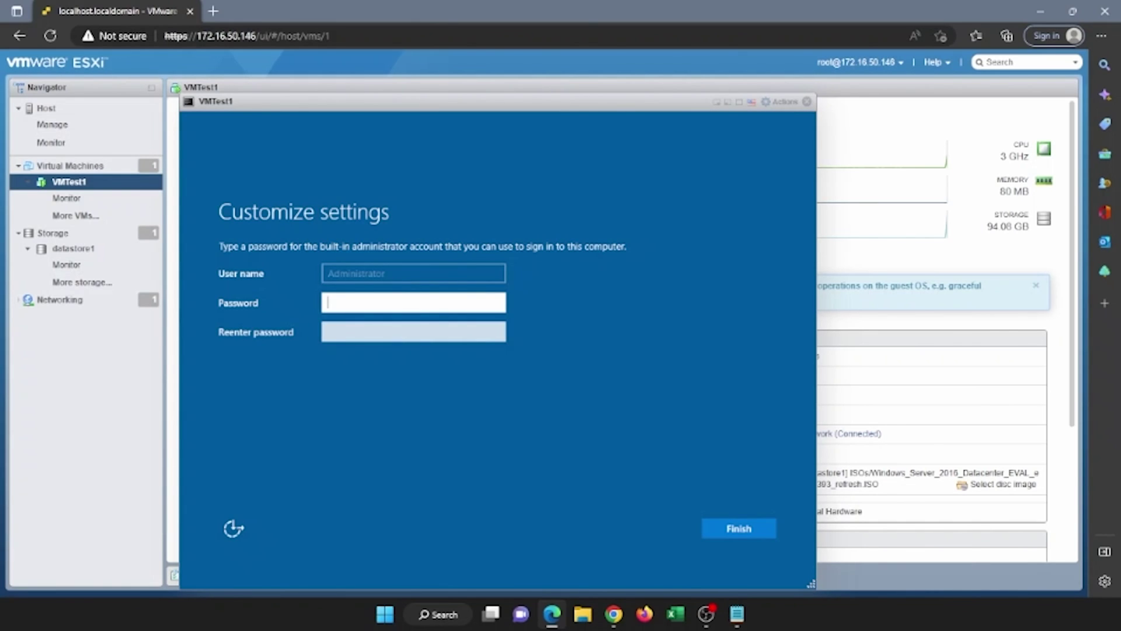
- Enter and confirm the Administrator password, then finish setup
type("P@ssw0rd")
key("Tab")
type("P@ssw0")
type("•")
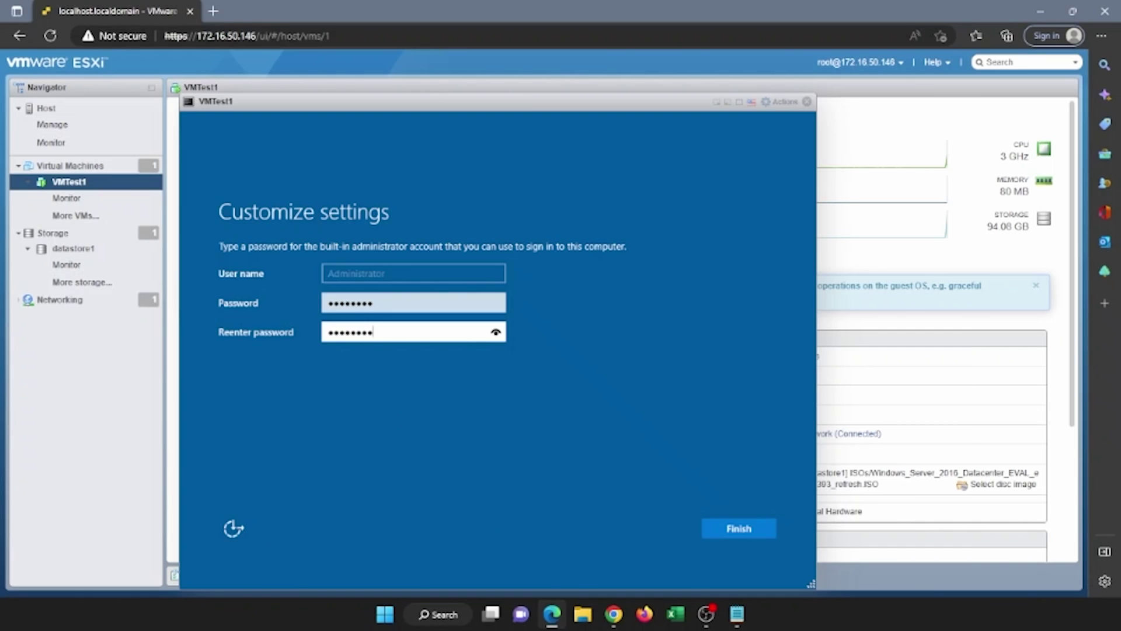
key("Return")
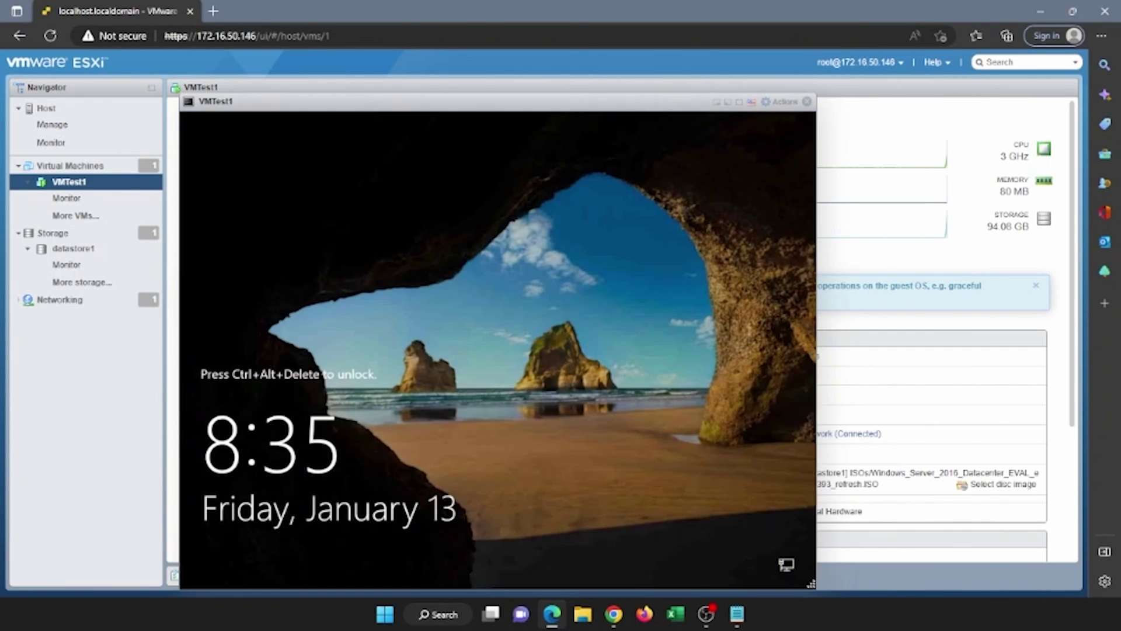